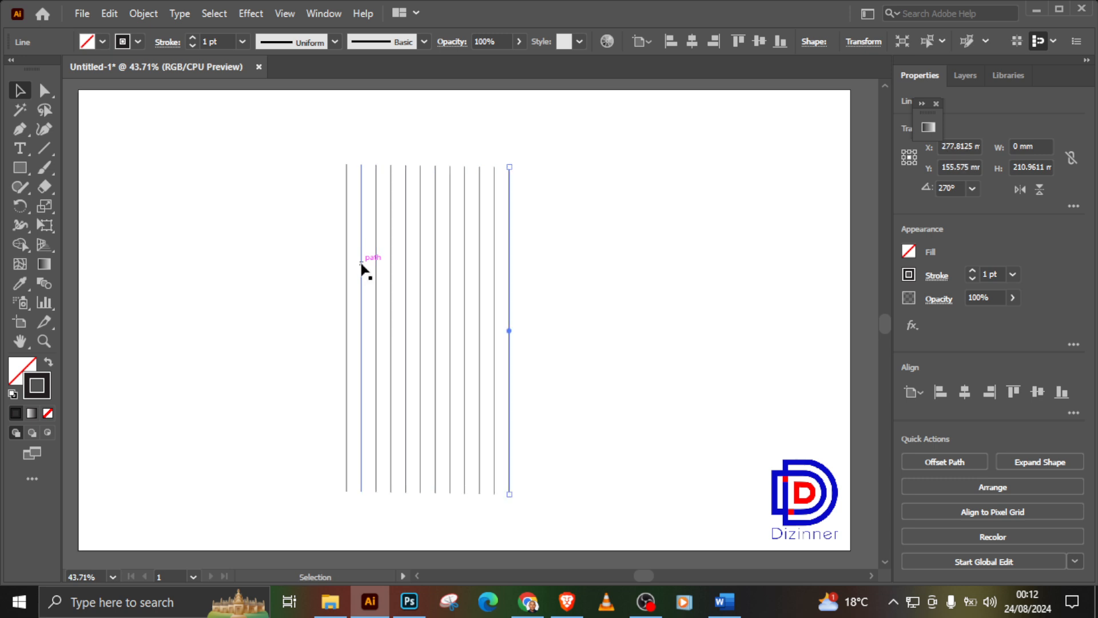
Step: Select all the vertical lines, stretch them to about 243 mm tall, and move them up within the artboard
{"action": "left_click_drag", "start_coordinate": [277, 163], "coordinate": [584, 329]}
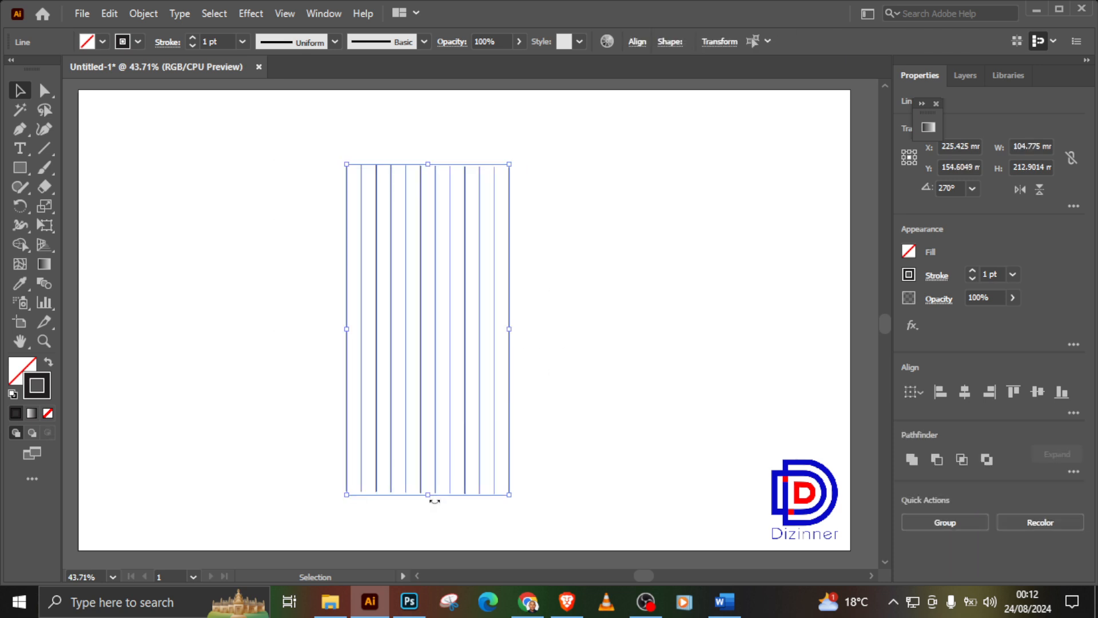
{"action": "left_click_drag", "start_coordinate": [434, 500], "coordinate": [421, 540]}
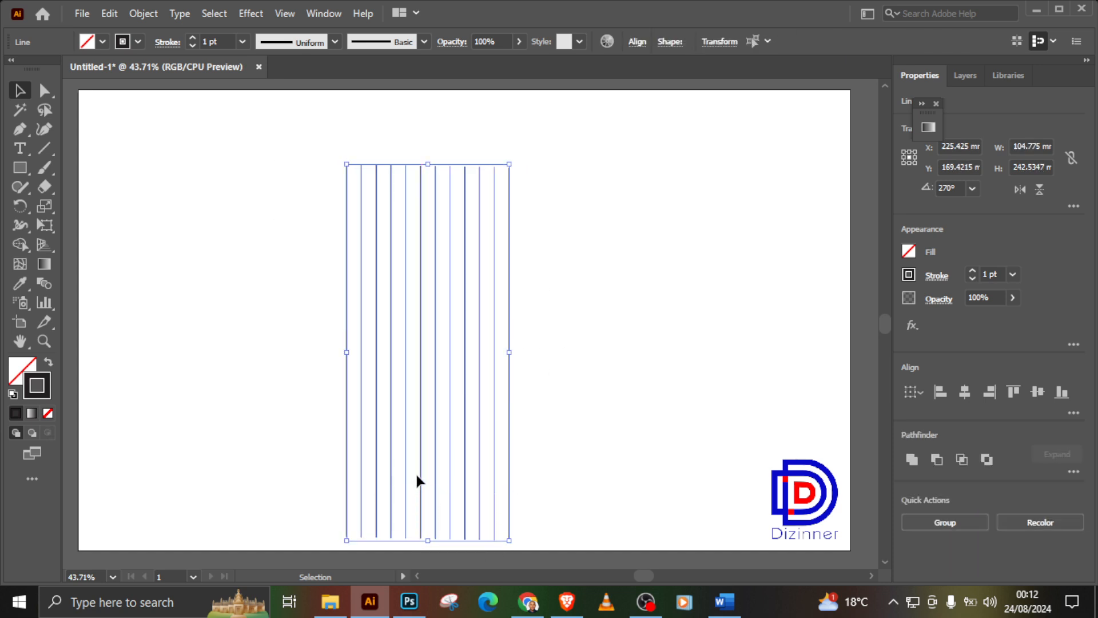
{"action": "left_click_drag", "start_coordinate": [418, 469], "coordinate": [427, 426]}
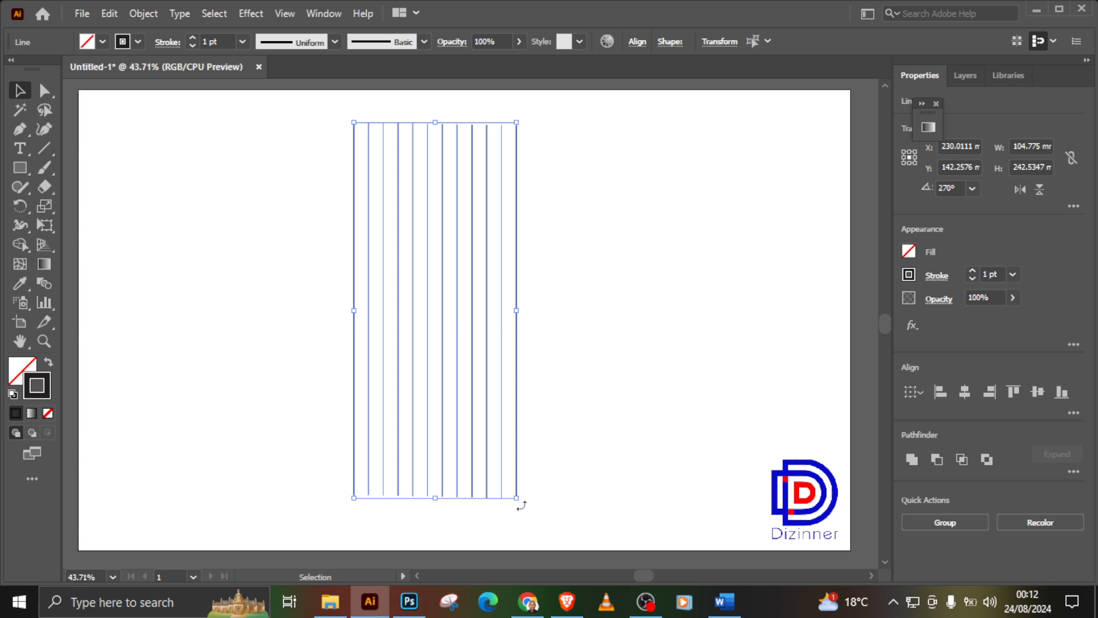
Step: Undo a slight freehand rotation and rotate the selected lines by exactly 30°
{"action": "mouse_move", "coordinate": [521, 506]}
{"action": "left_mouse_down"}
{"action": "mouse_move", "coordinate": [500, 515]}
{"action": "mouse_move", "coordinate": [514, 506]}
{"action": "left_mouse_up"}
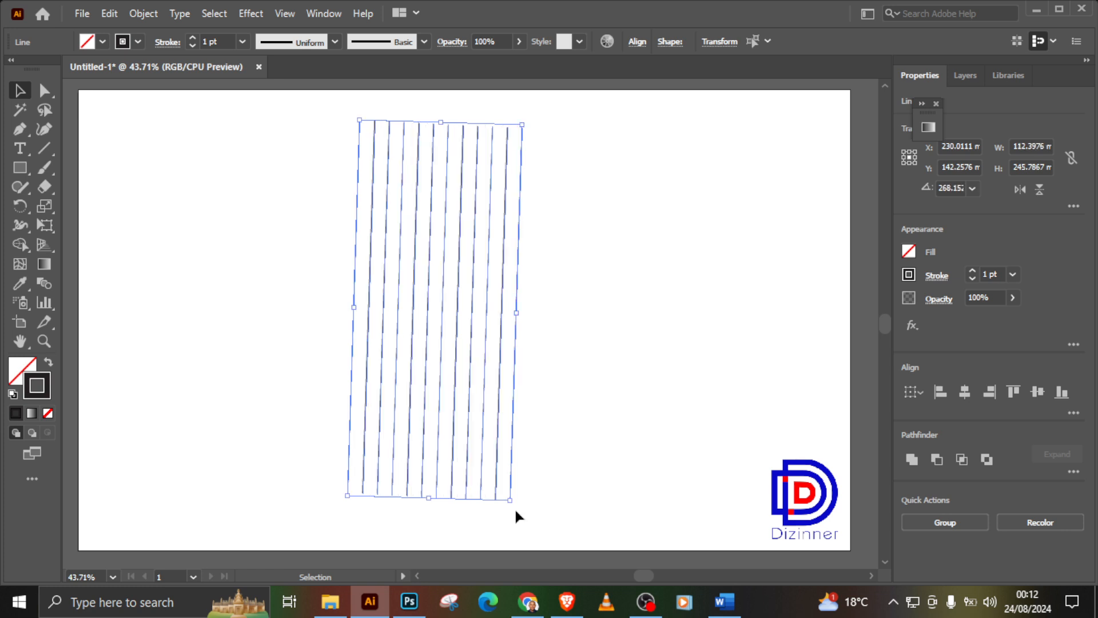
{"action": "key", "text": "ctrl+z"}
{"action": "right_click", "coordinate": [445, 368]}
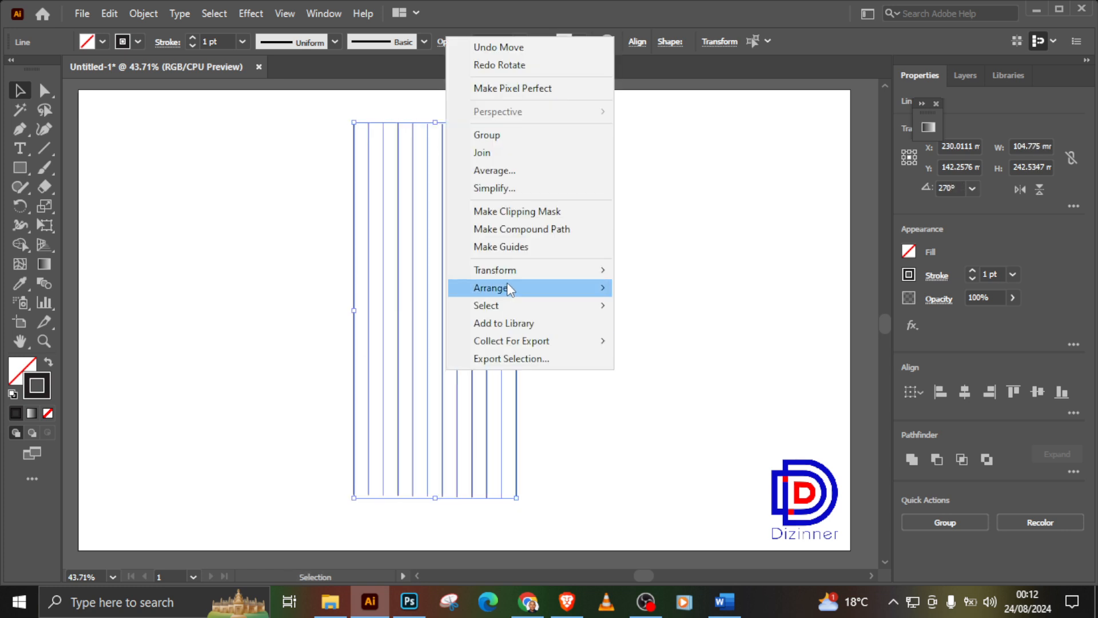
{"action": "mouse_move", "coordinate": [506, 286]}
{"action": "mouse_move", "coordinate": [596, 275]}
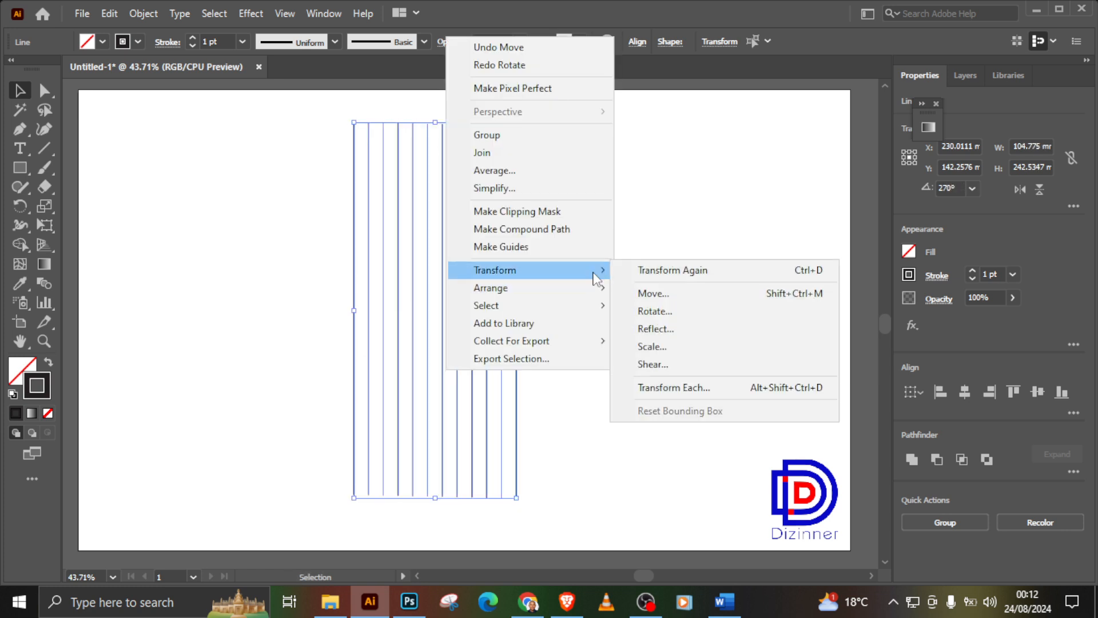
{"action": "left_click", "coordinate": [647, 309]}
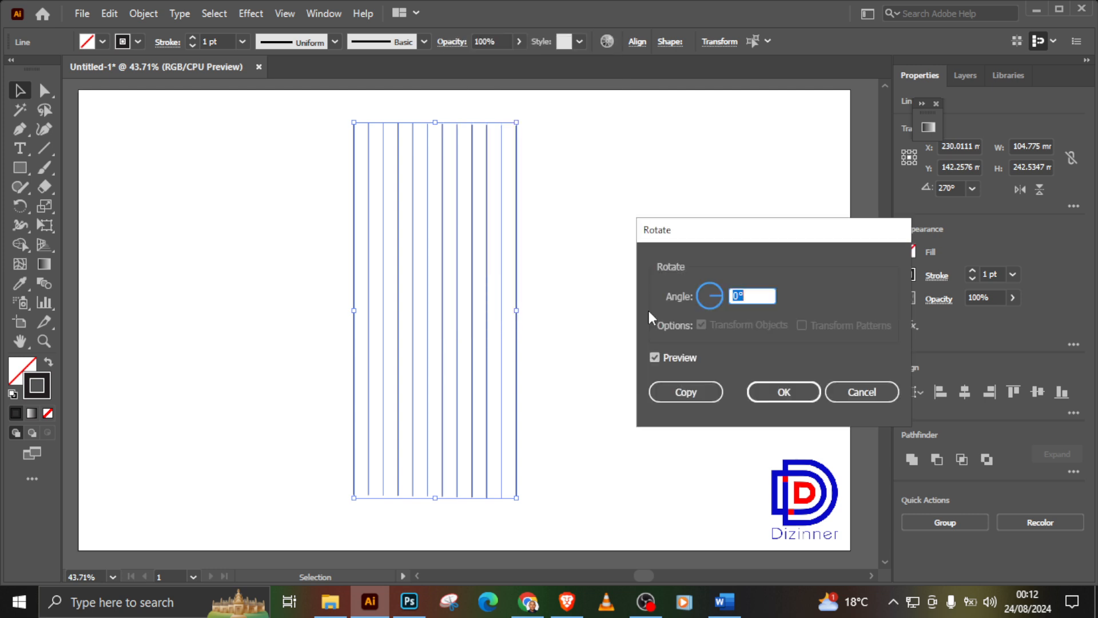
{"action": "type", "text": "30"}
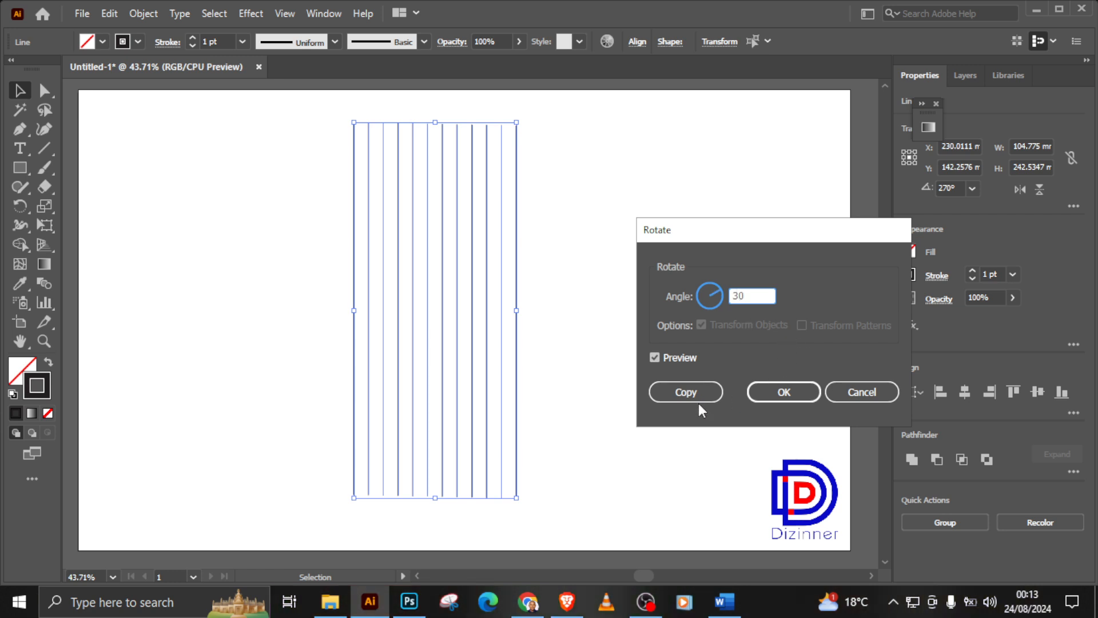
{"action": "left_click", "coordinate": [767, 395]}
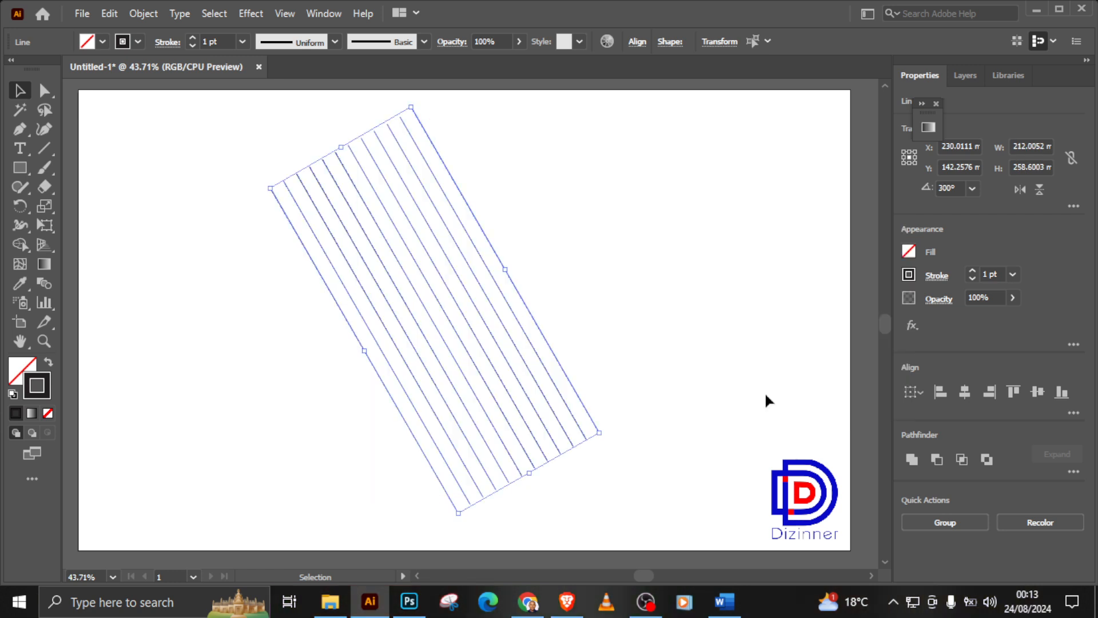
Step: Create a reflected copy of the slanted lines across the vertical axis
{"action": "right_click", "coordinate": [484, 294]}
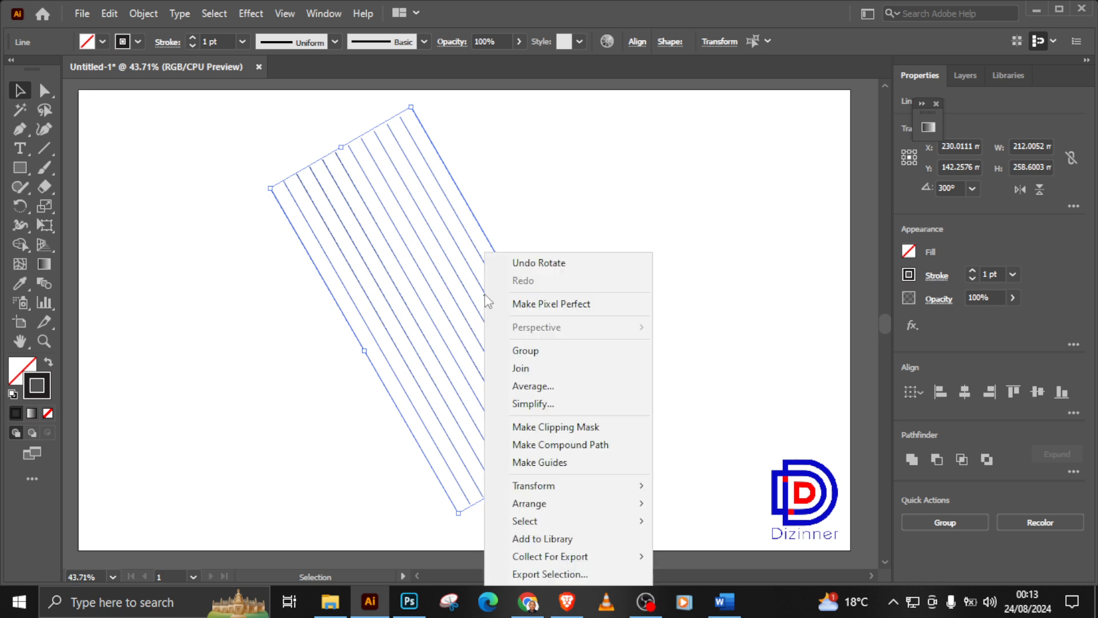
{"action": "mouse_move", "coordinate": [597, 488]}
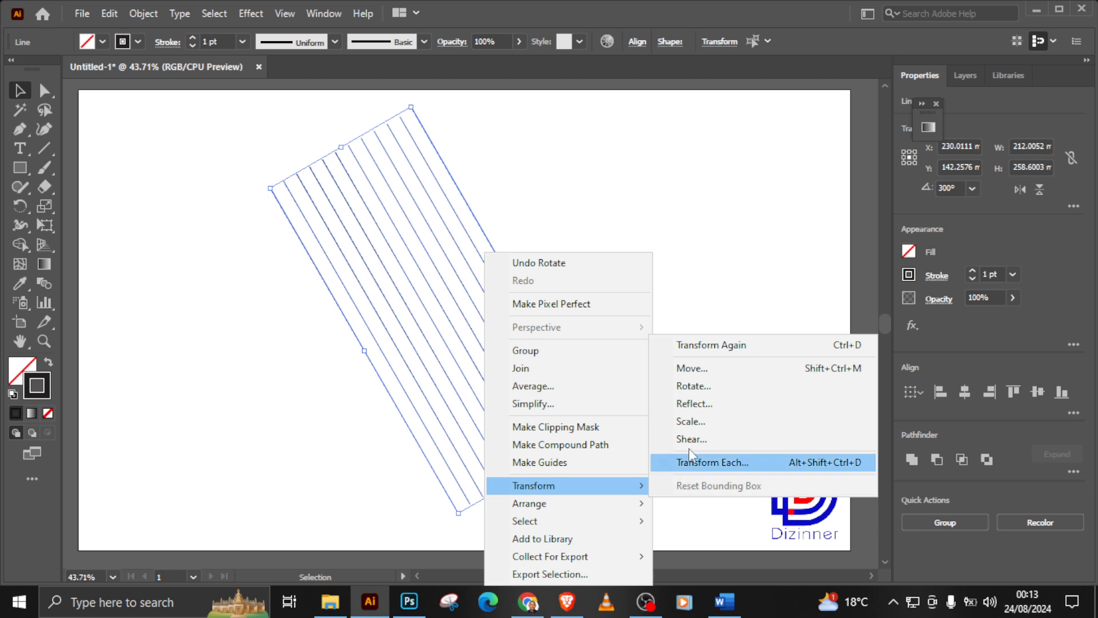
{"action": "left_click", "coordinate": [702, 408]}
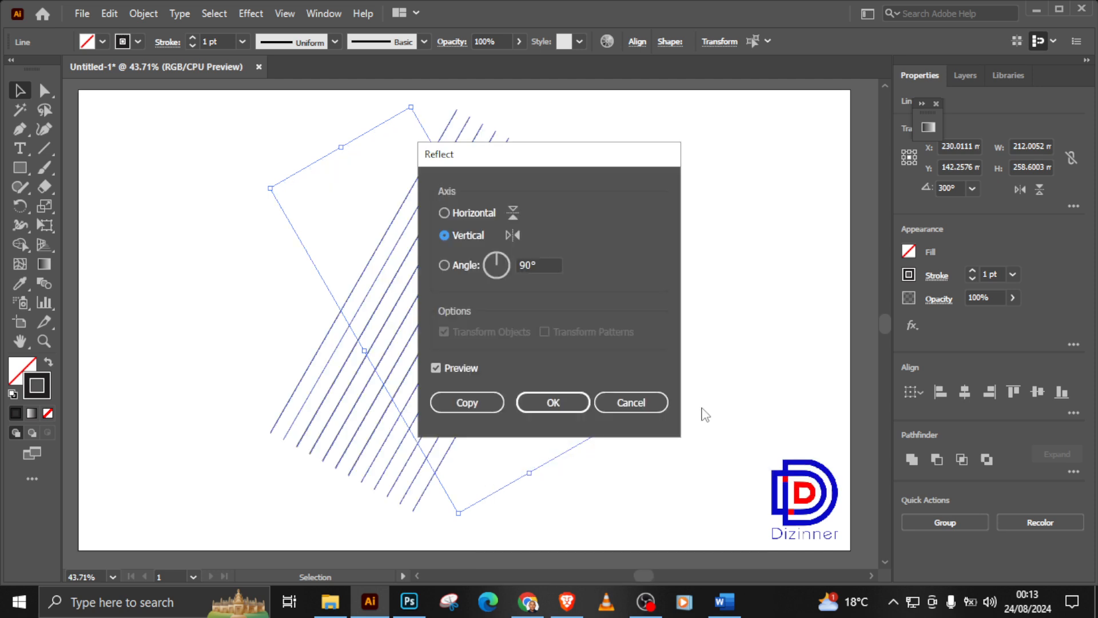
{"action": "left_click", "coordinate": [480, 405]}
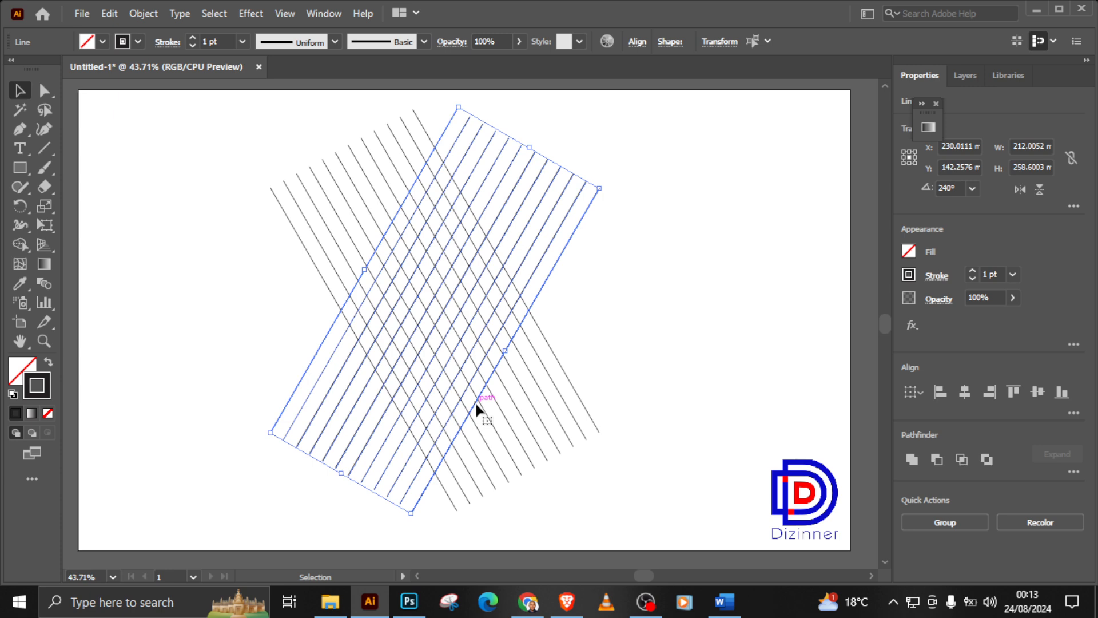
Step: Create a copy of the reflected lines rotated by 90°
{"action": "right_click", "coordinate": [466, 365]}
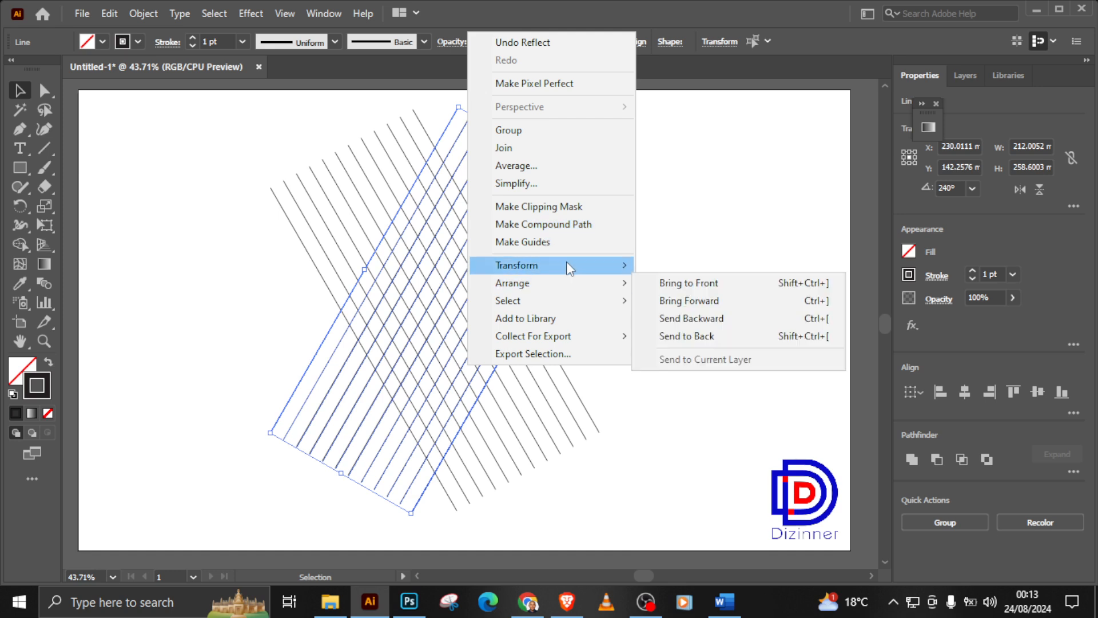
{"action": "mouse_move", "coordinate": [566, 263]}
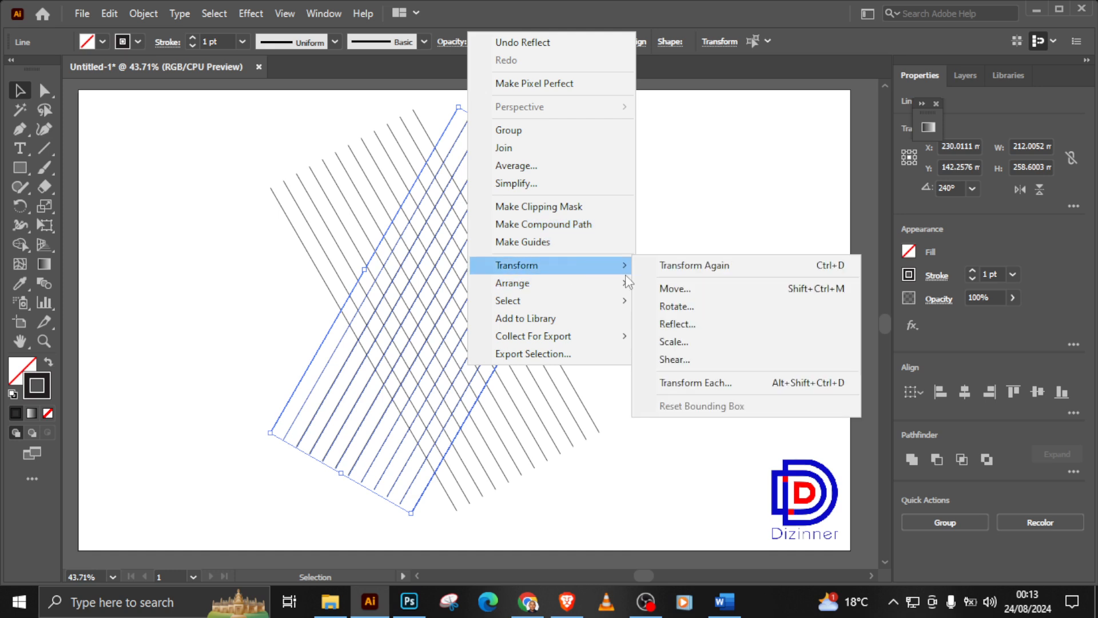
{"action": "left_click", "coordinate": [678, 307]}
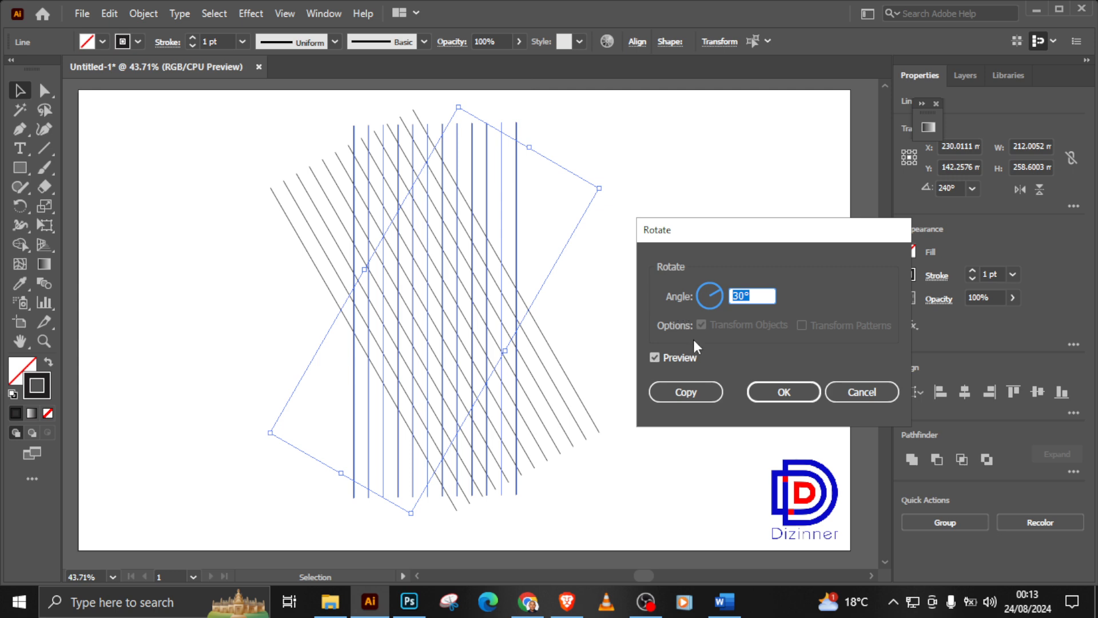
{"action": "type", "text": "90"}
{"action": "left_click", "coordinate": [693, 390]}
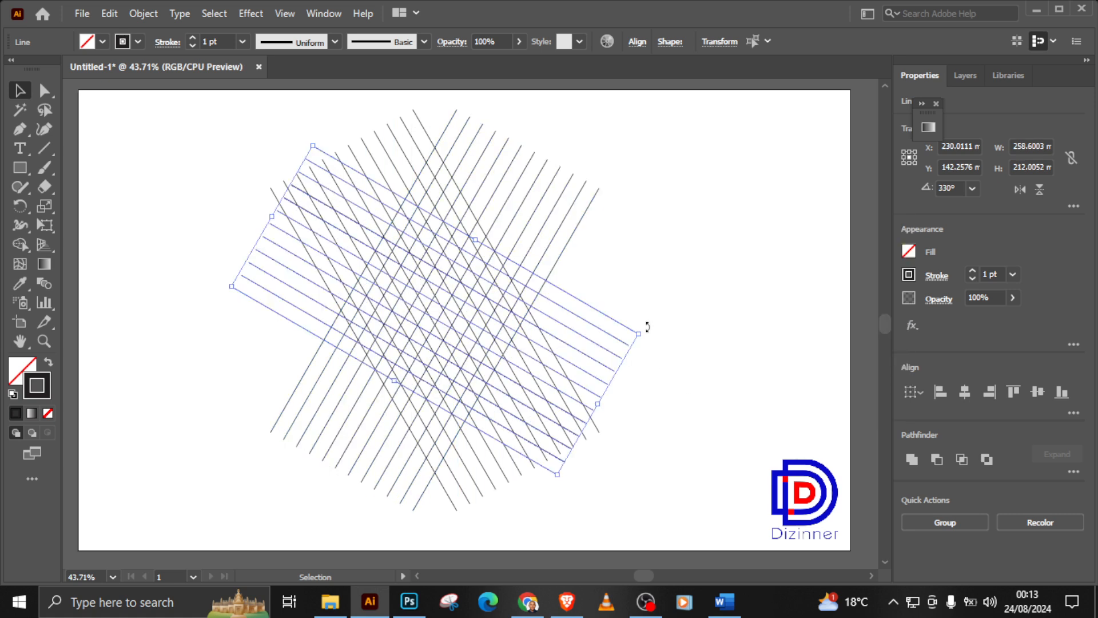
Step: Try a freehand rotation of the third line set, undo it, and delete that set
{"action": "left_click_drag", "start_coordinate": [642, 326], "coordinate": [619, 228]}
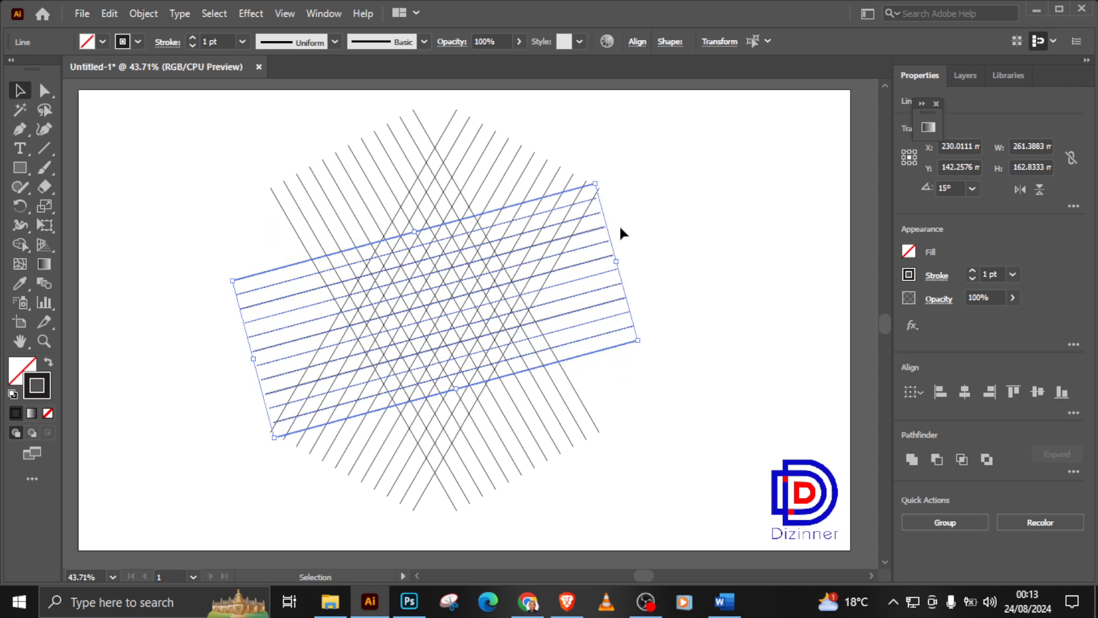
{"action": "key", "text": "ctrl+z"}
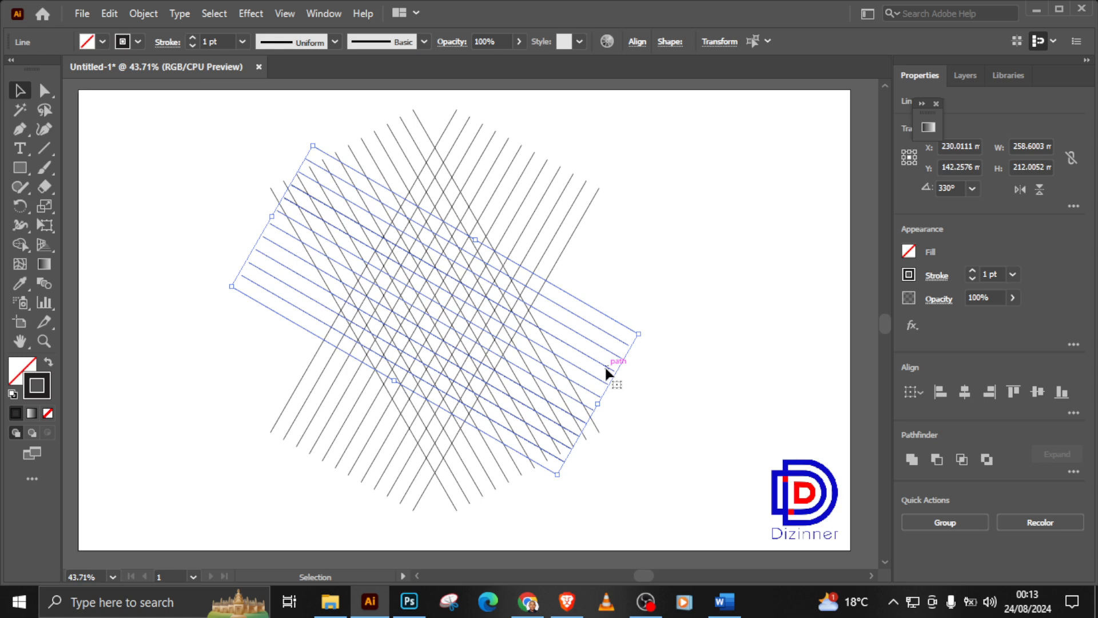
{"action": "key", "text": "Delete"}
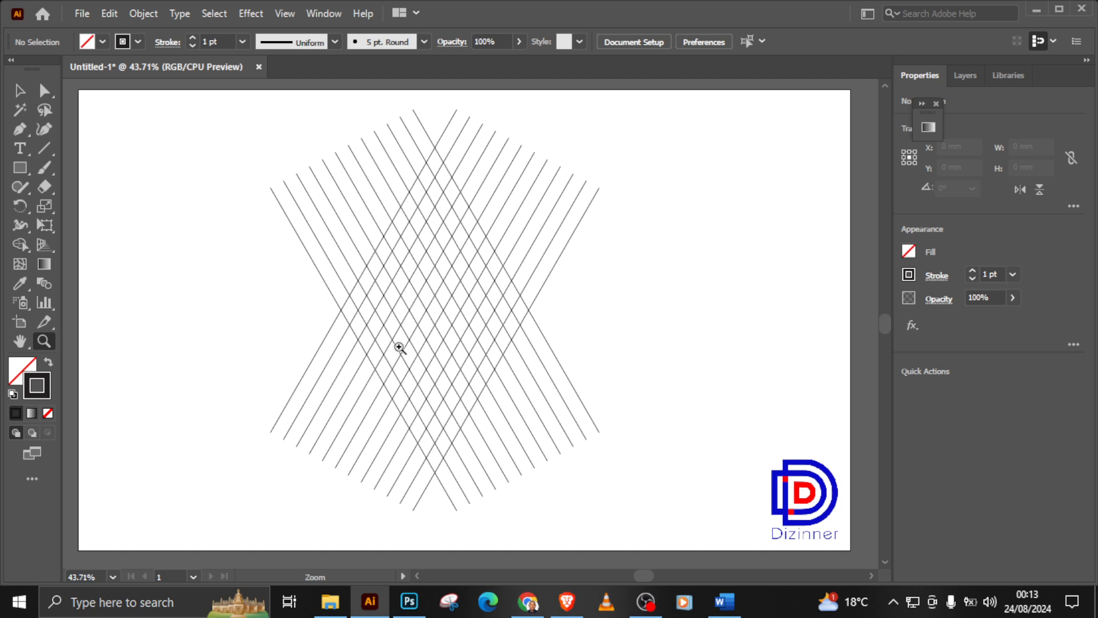
Step: Select every line of the set that slants from upper left to lower right
{"action": "left_click", "coordinate": [20, 91]}
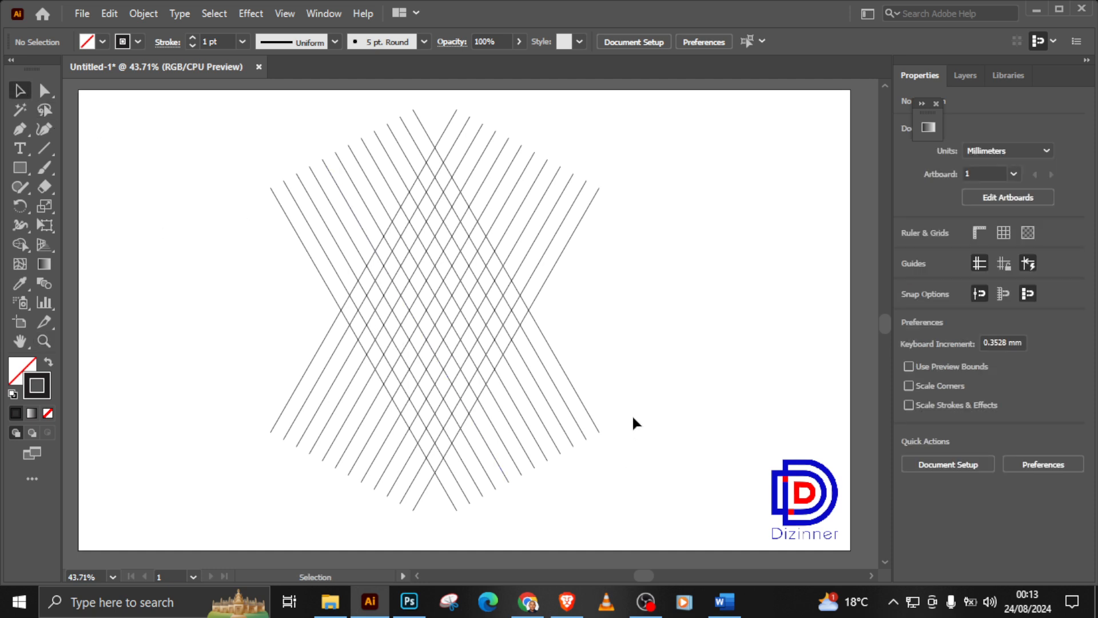
{"action": "left_click_drag", "start_coordinate": [633, 418], "coordinate": [514, 514]}
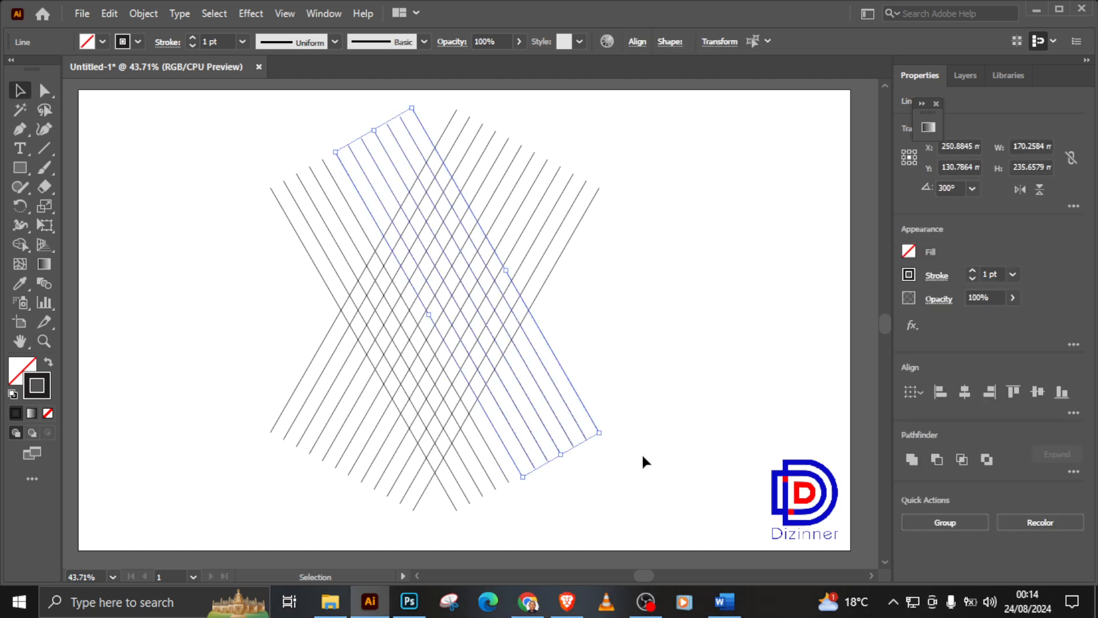
{"action": "left_click", "coordinate": [673, 427]}
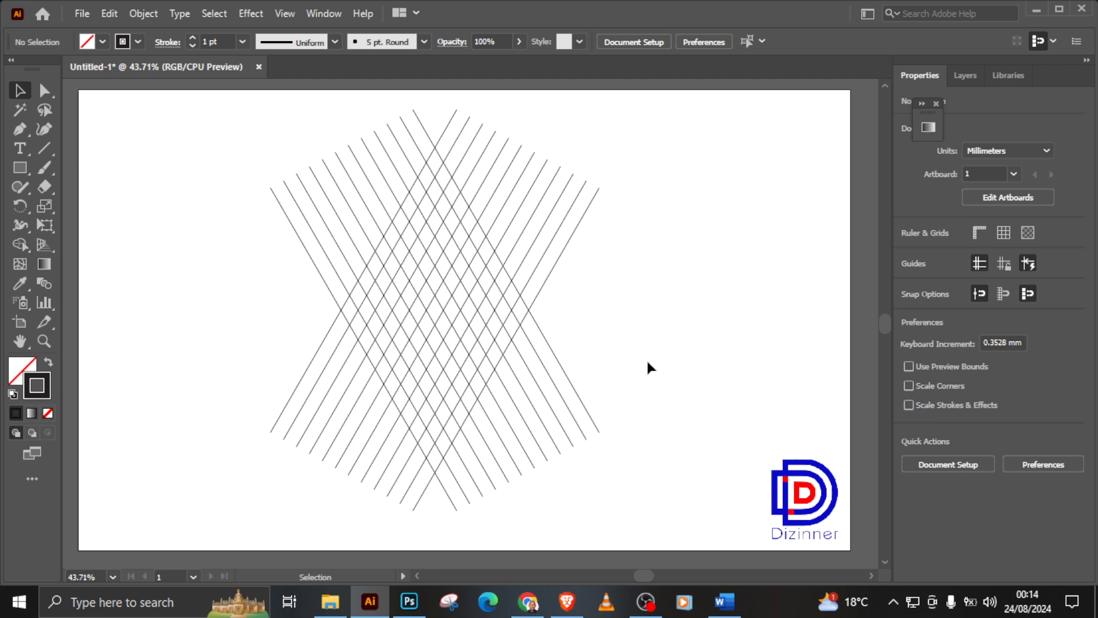
{"action": "left_click_drag", "start_coordinate": [617, 423], "coordinate": [506, 529]}
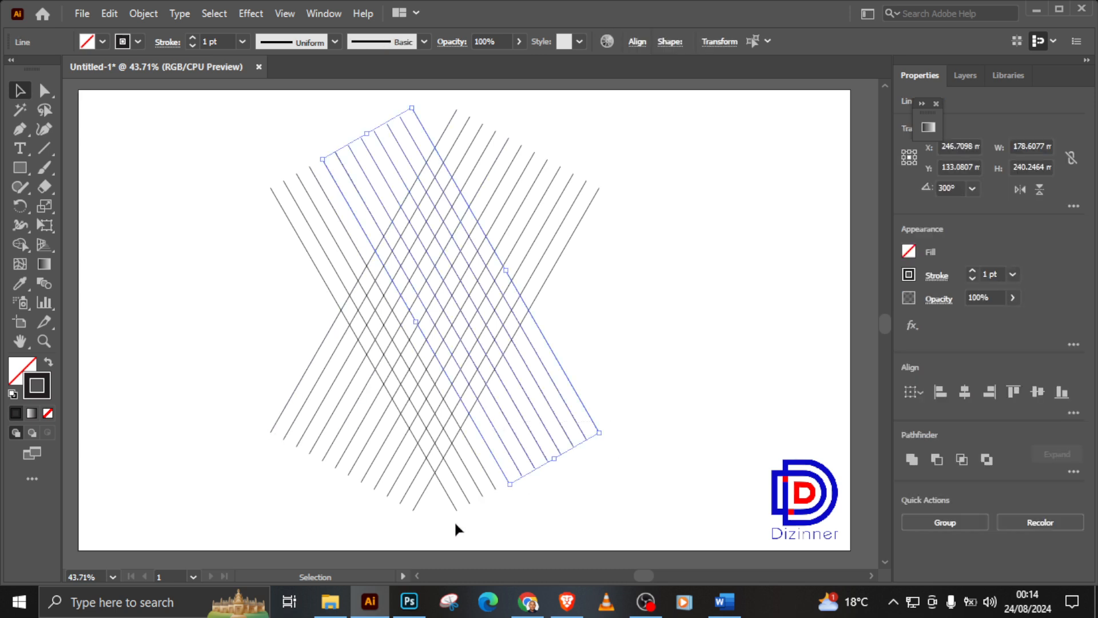
{"action": "left_click_drag", "start_coordinate": [501, 507], "coordinate": [521, 490]}
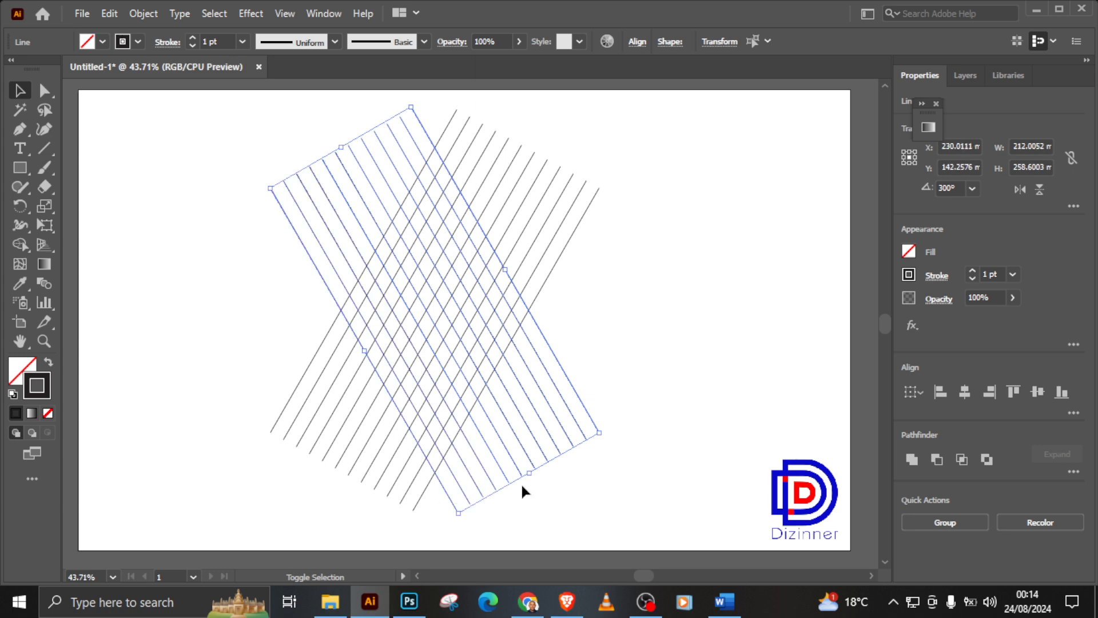
Step: Try to rotate the selected line set itself by 60° to horizontal, and undo the rotation
{"action": "right_click", "coordinate": [518, 451]}
{"action": "mouse_move", "coordinate": [589, 363]}
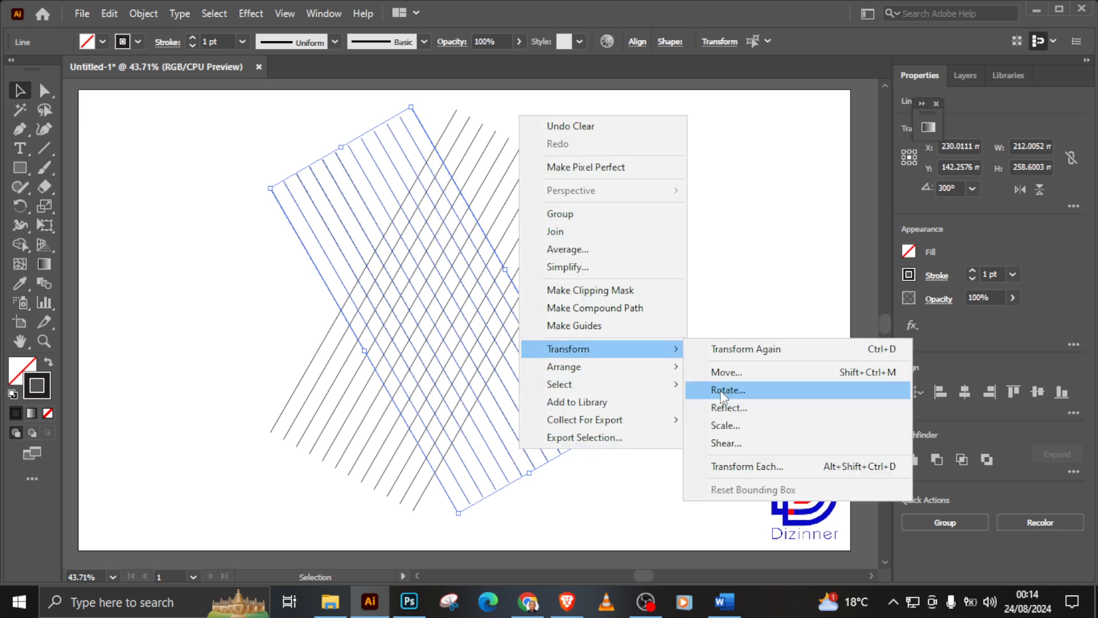
{"action": "left_click", "coordinate": [721, 391]}
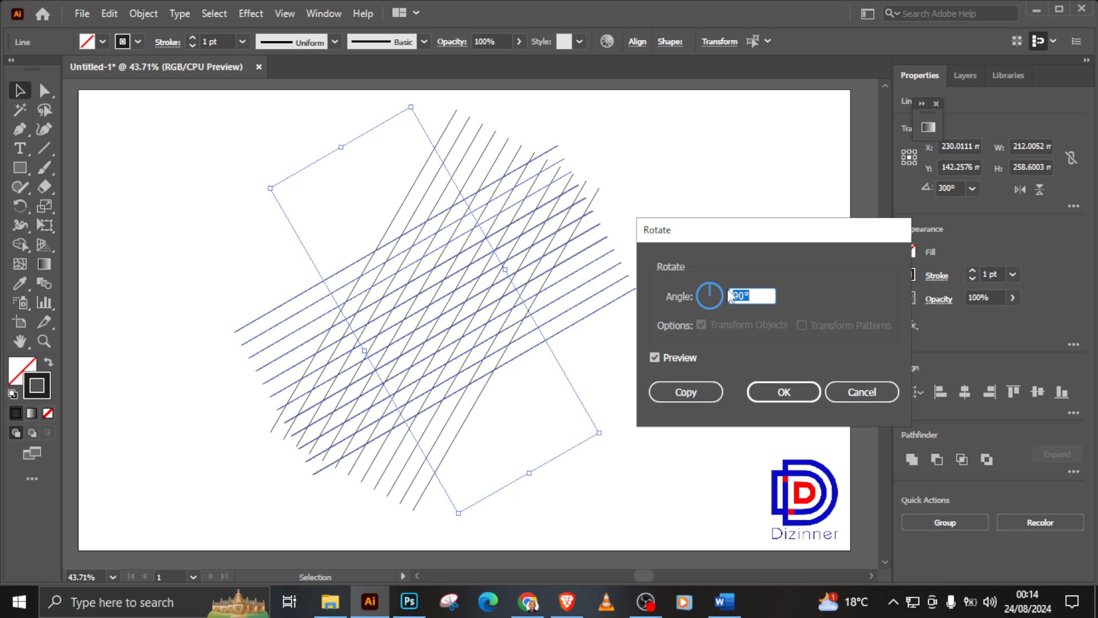
{"action": "key", "text": "Down"}
{"action": "key", "text": "Down"}
{"action": "key", "text": "Down"}
{"action": "key", "text": "Down"}
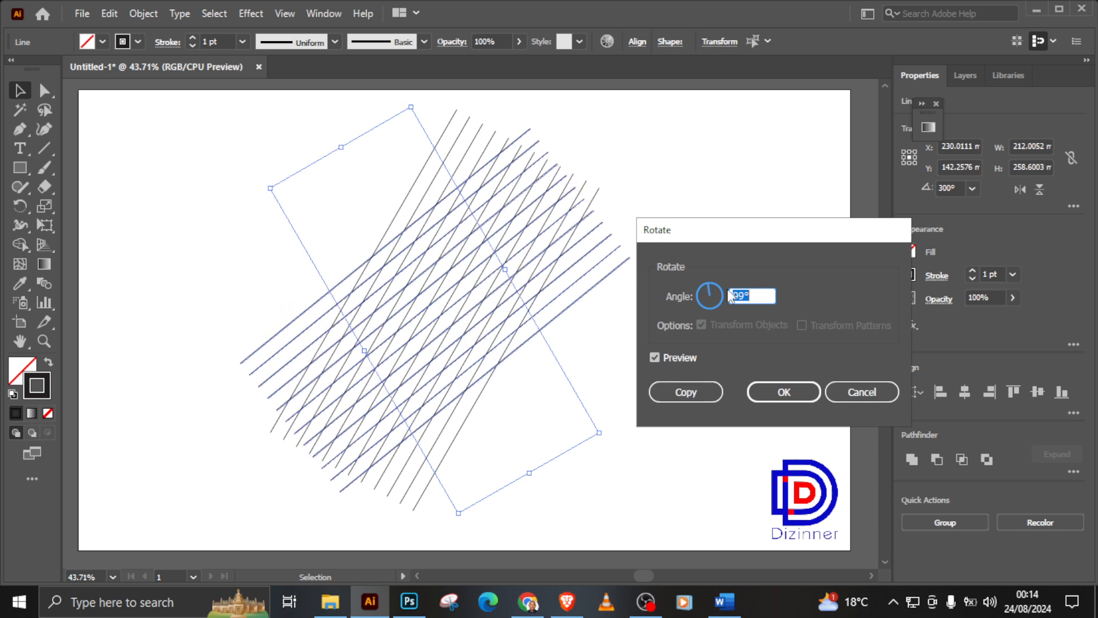
{"action": "key", "text": "Down"}
{"action": "key", "text": "Down"}
{"action": "key", "text": "Down"}
{"action": "key", "text": "Down"}
{"action": "key", "text": "Down"}
{"action": "key", "text": "Down"}
{"action": "key", "text": "Down"}
{"action": "key", "text": "Down"}
{"action": "key", "text": "Down"}
{"action": "key", "text": "Down"}
{"action": "key", "text": "Down"}
{"action": "key", "text": "Down"}
{"action": "key", "text": "Down"}
{"action": "key", "text": "Down"}
{"action": "key", "text": "Down"}
{"action": "key", "text": "Down"}
{"action": "key", "text": "Down"}
{"action": "key", "text": "Down"}
{"action": "key", "text": "Down"}
{"action": "key", "text": "Down"}
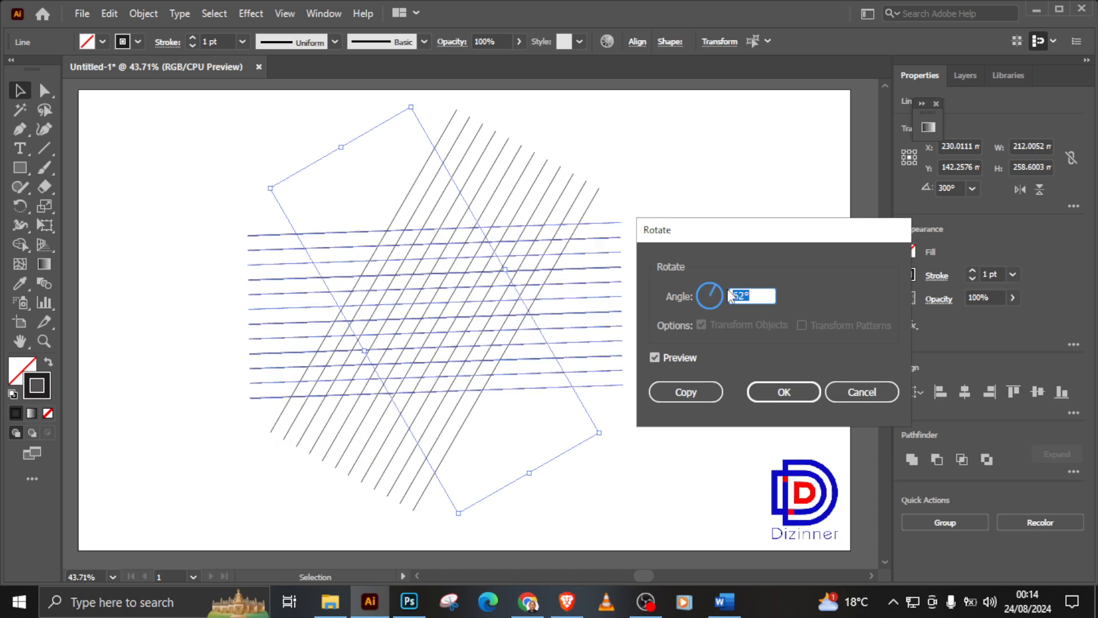
{"action": "key", "text": "Up"}
{"action": "key", "text": "Up"}
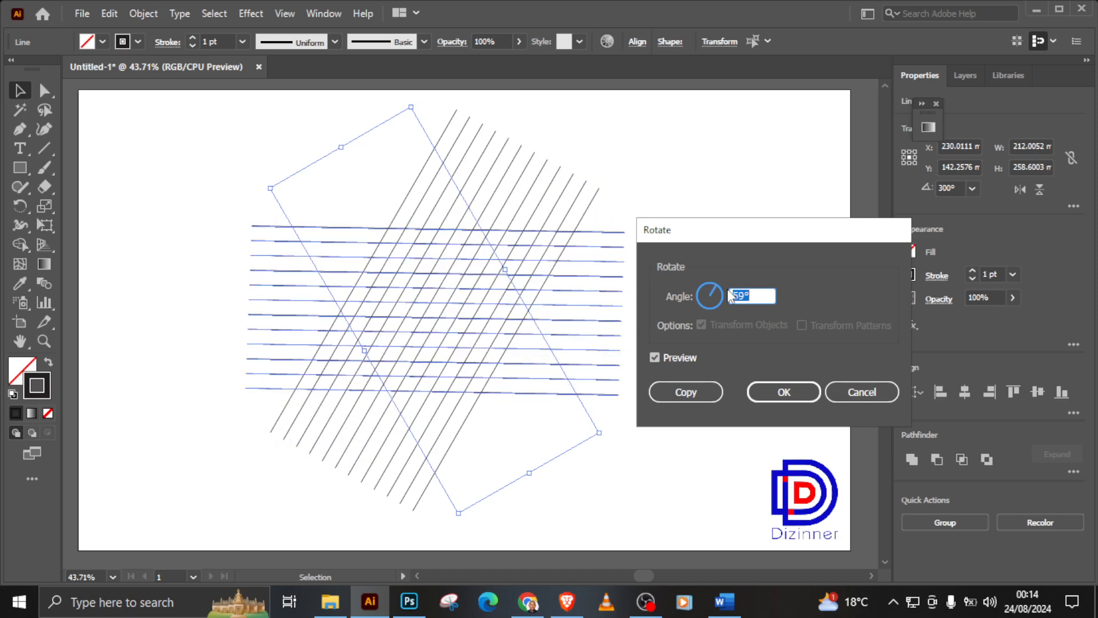
{"action": "key", "text": "Up"}
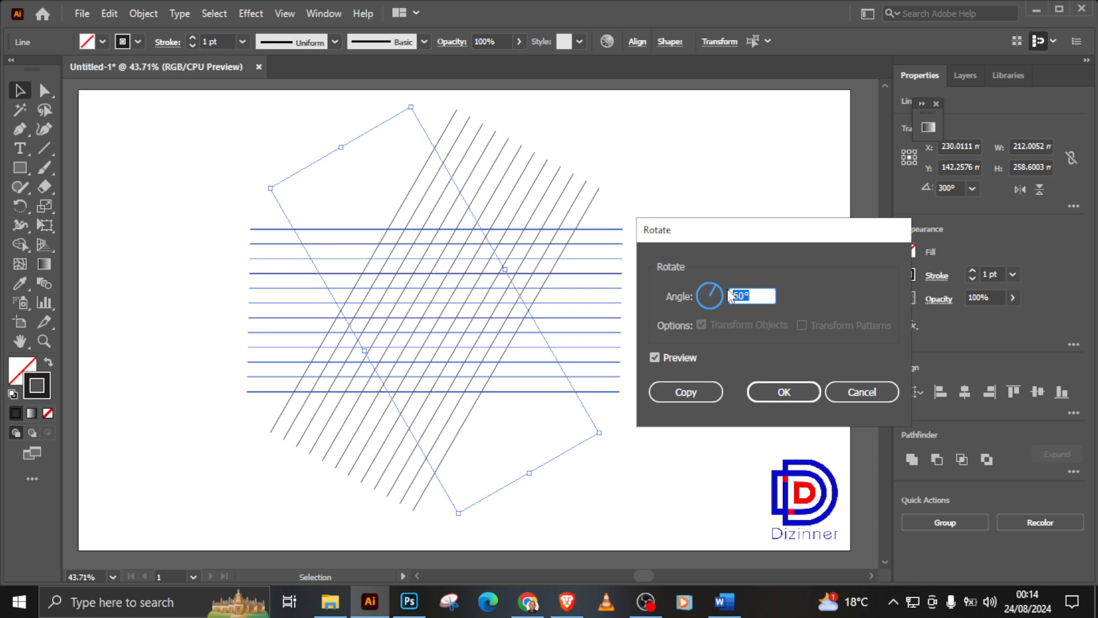
{"action": "left_click", "coordinate": [764, 394]}
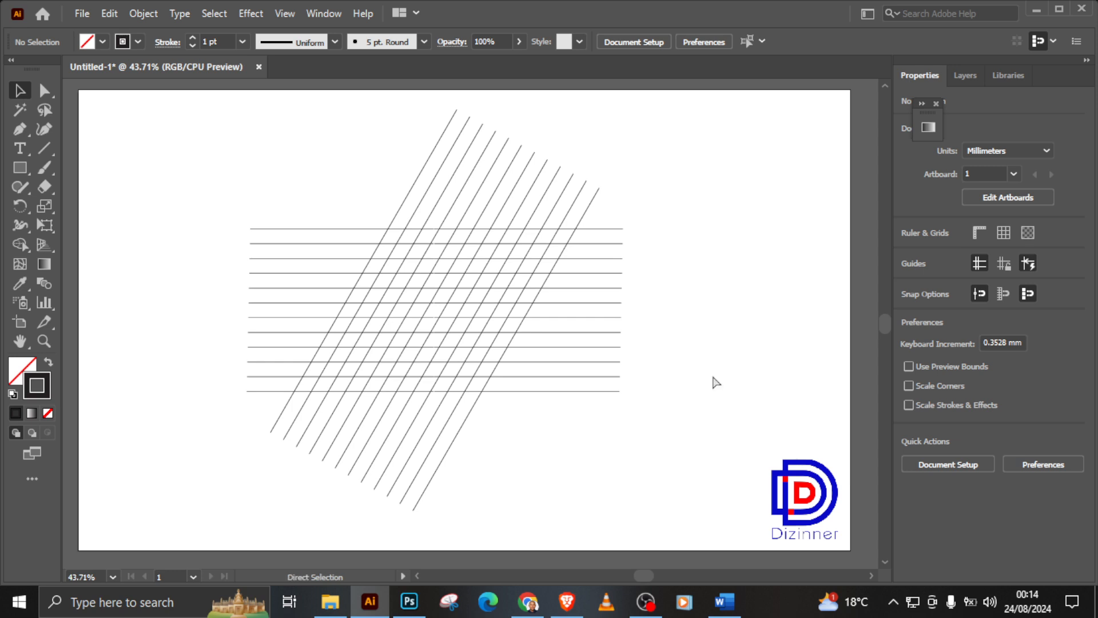
{"action": "key", "text": "ctrl+f"}
Step: Create a copy of the selected slanting line set rotated by 60° so the copy runs horizontally
{"action": "right_click", "coordinate": [558, 372]}
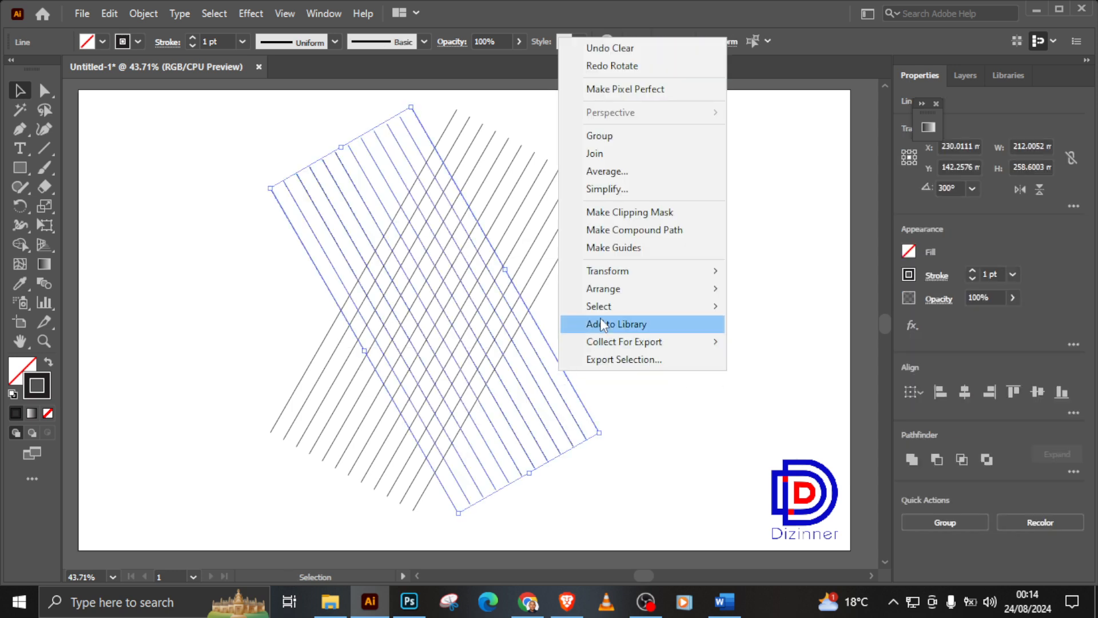
{"action": "mouse_move", "coordinate": [625, 292]}
{"action": "mouse_move", "coordinate": [677, 267]}
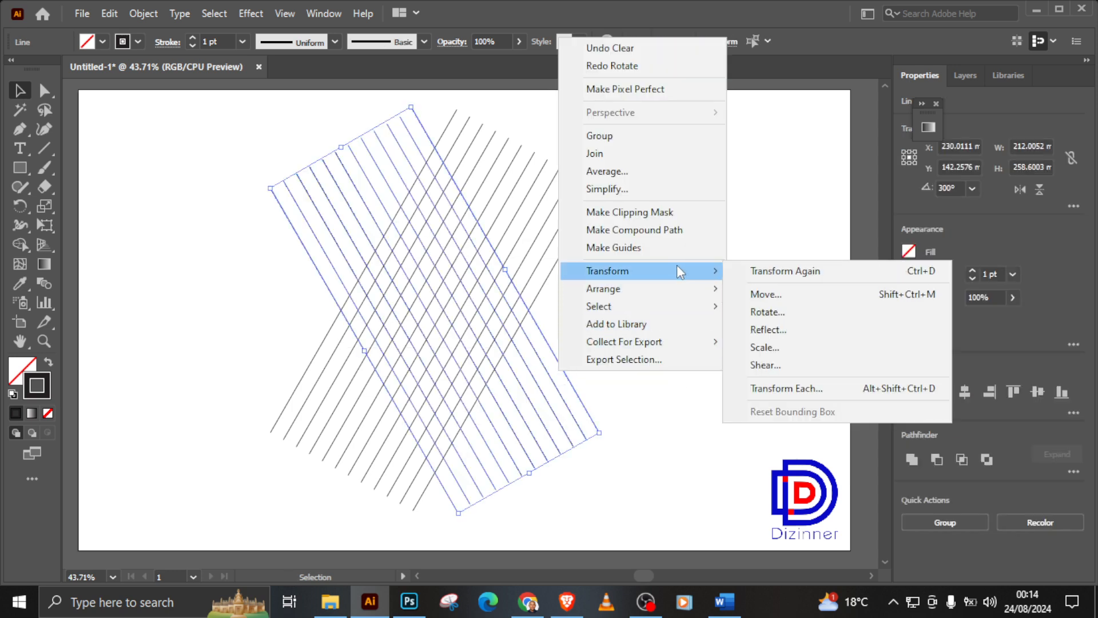
{"action": "left_click", "coordinate": [766, 312]}
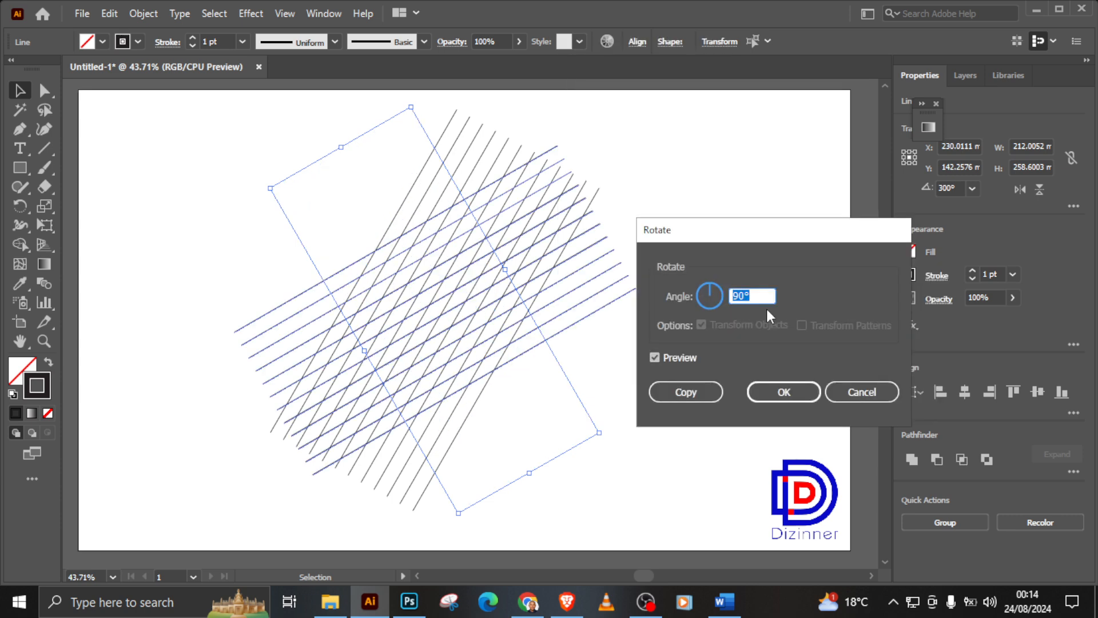
{"action": "type", "text": "60"}
{"action": "left_click", "coordinate": [695, 397]}
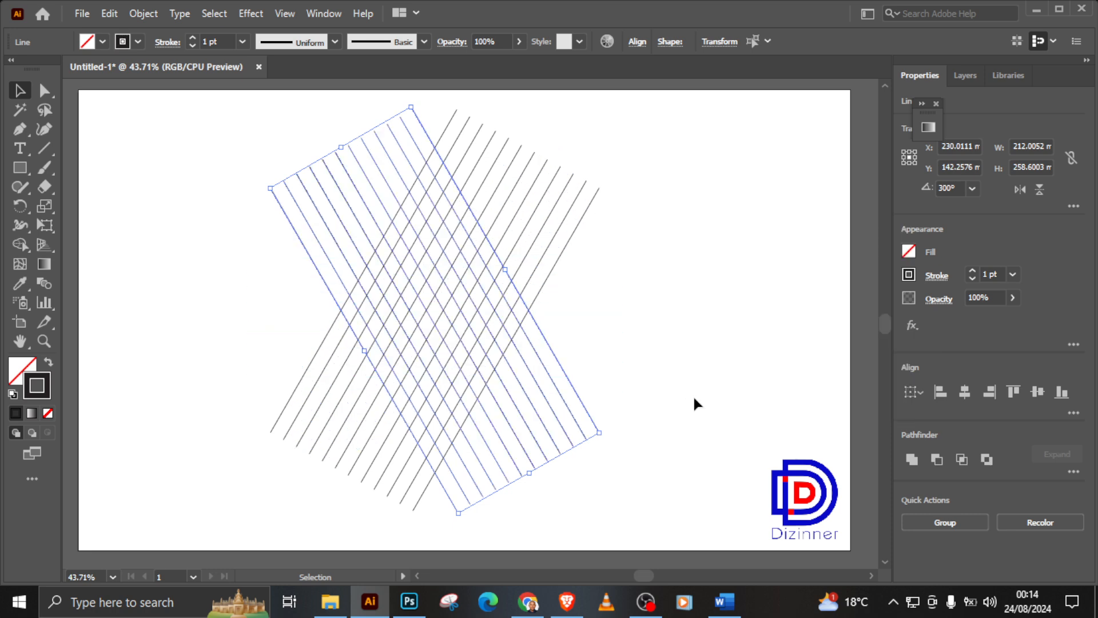
{"action": "key", "text": "ctrl+d"}
{"action": "left_click", "coordinate": [699, 369]}
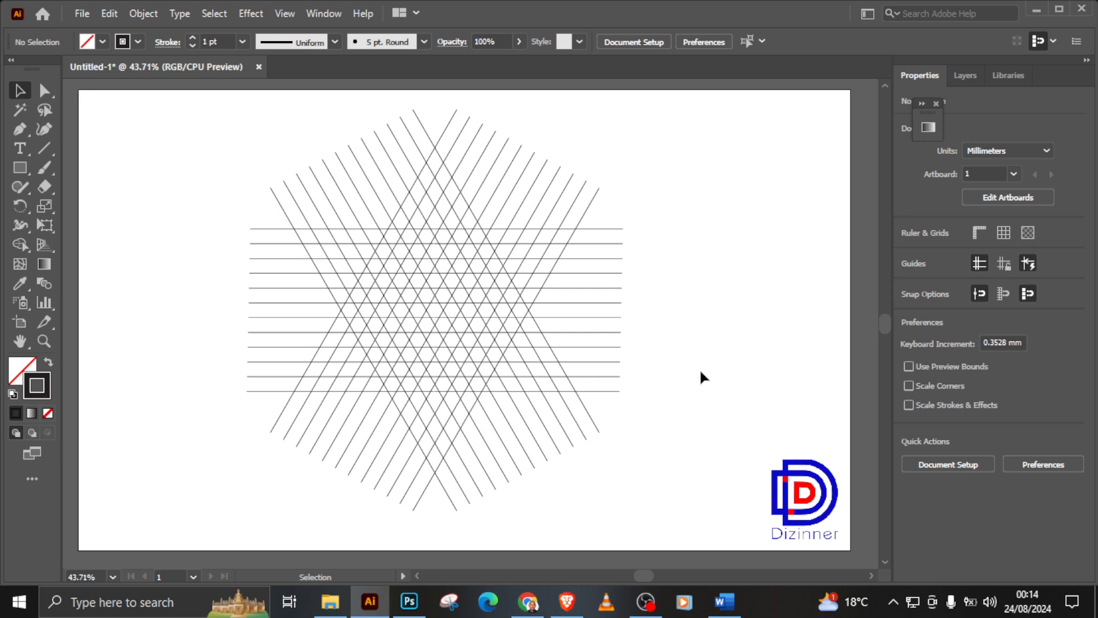
Step: Select the horizontal line set and nudge it up about 5 mm so its lines pass through the slanted lines' crossings
{"action": "left_click_drag", "start_coordinate": [671, 214], "coordinate": [618, 401]}
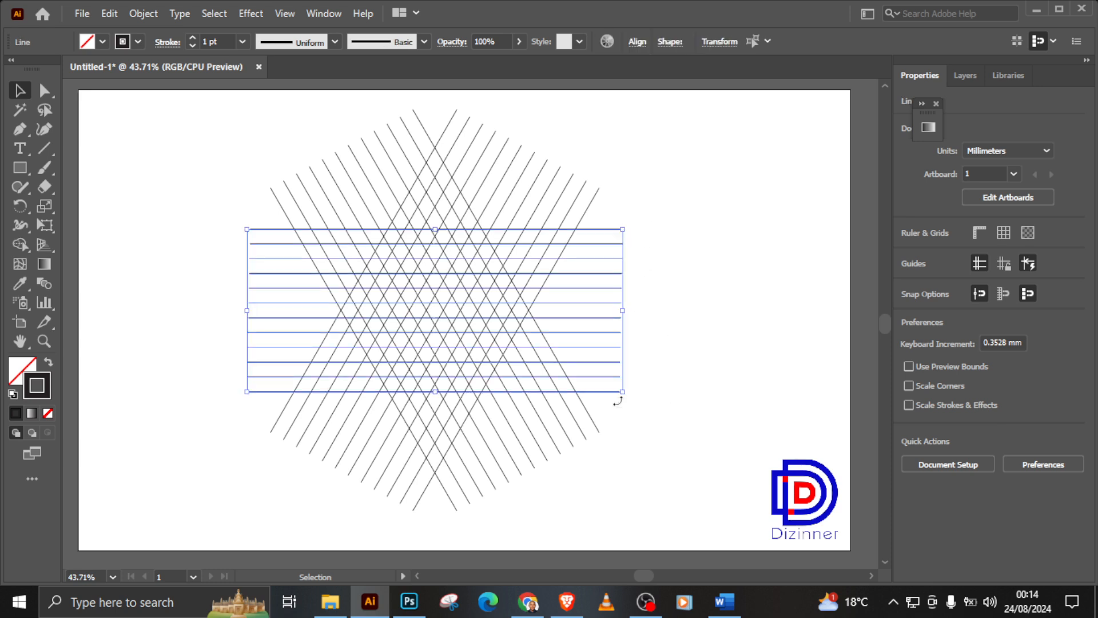
{"action": "key", "text": "Up"}
{"action": "key", "text": "Up"}
{"action": "key", "text": "Up"}
{"action": "key", "text": "Up"}
{"action": "key", "text": "Up"}
{"action": "key", "text": "Up"}
{"action": "key", "text": "Up"}
{"action": "key", "text": "Up"}
{"action": "key", "text": "Up"}
{"action": "key", "text": "Up"}
{"action": "key", "text": "Up"}
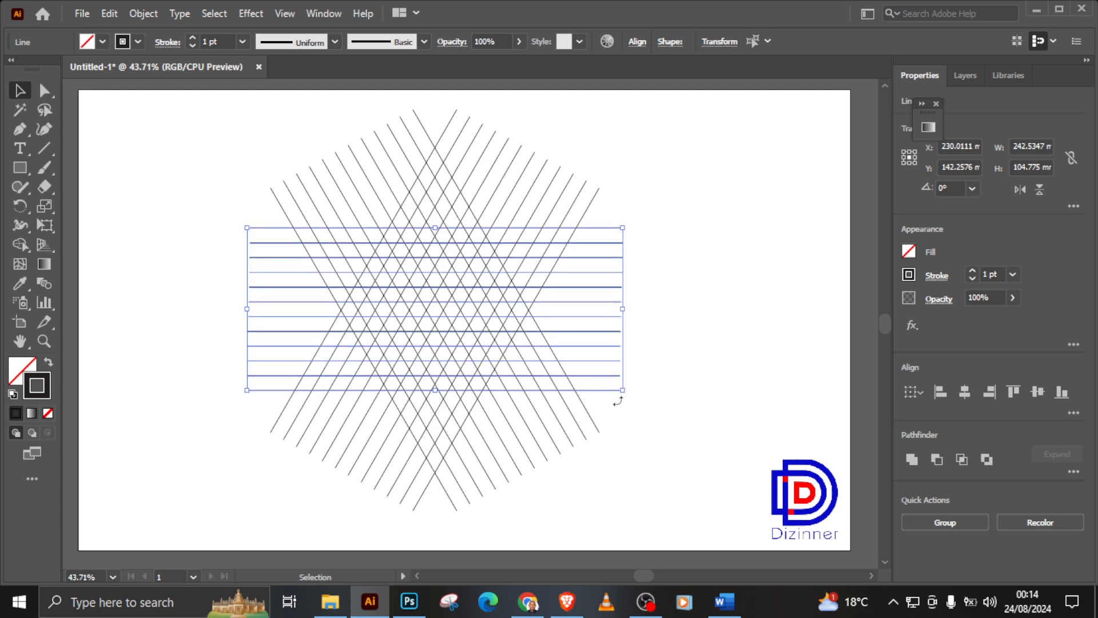
{"action": "key", "text": "Up"}
{"action": "key", "text": "Up"}
{"action": "key", "text": "Up"}
{"action": "key", "text": "Up"}
{"action": "key", "text": "Up"}
{"action": "key", "text": "Up"}
{"action": "key", "text": "Up"}
{"action": "key", "text": "Up"}
{"action": "key", "text": "Up"}
{"action": "key", "text": "Up"}
{"action": "key", "text": "Up"}
{"action": "key", "text": "Up"}
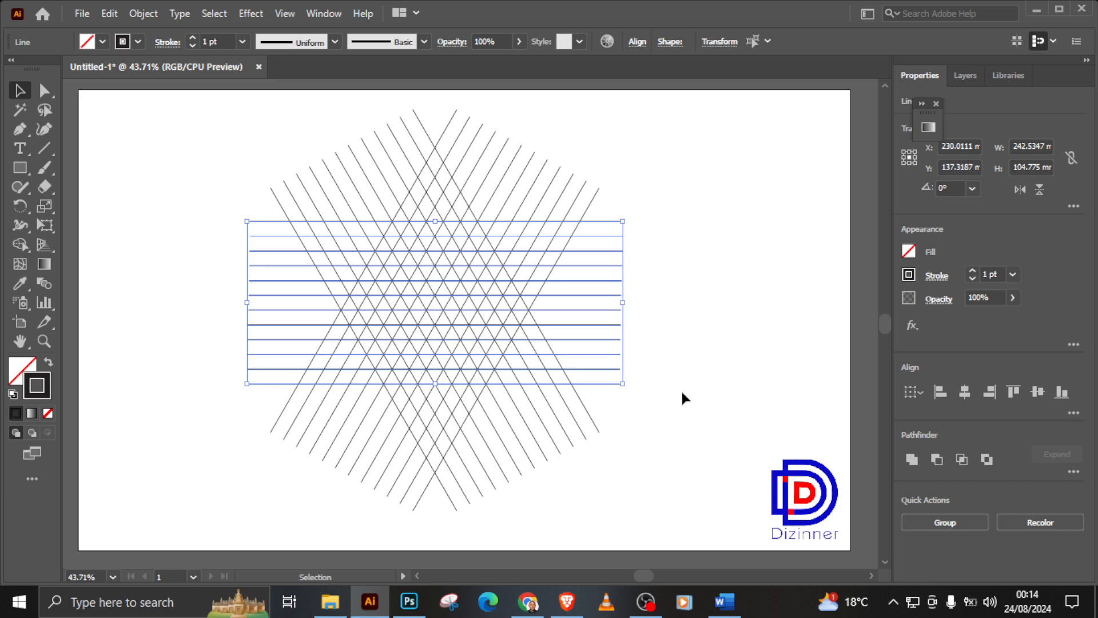
{"action": "left_click", "coordinate": [699, 394]}
Step: Examine the line intersections at the centre of the grid up close
{"action": "left_click", "coordinate": [43, 341]}
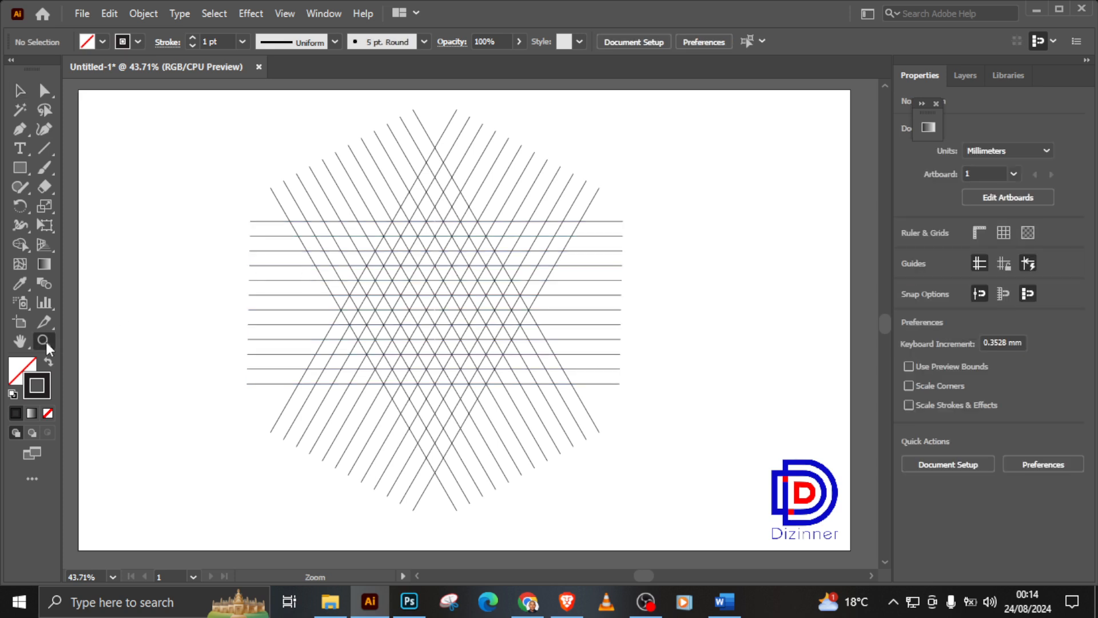
{"action": "left_click", "coordinate": [443, 339]}
{"action": "left_click", "coordinate": [479, 285]}
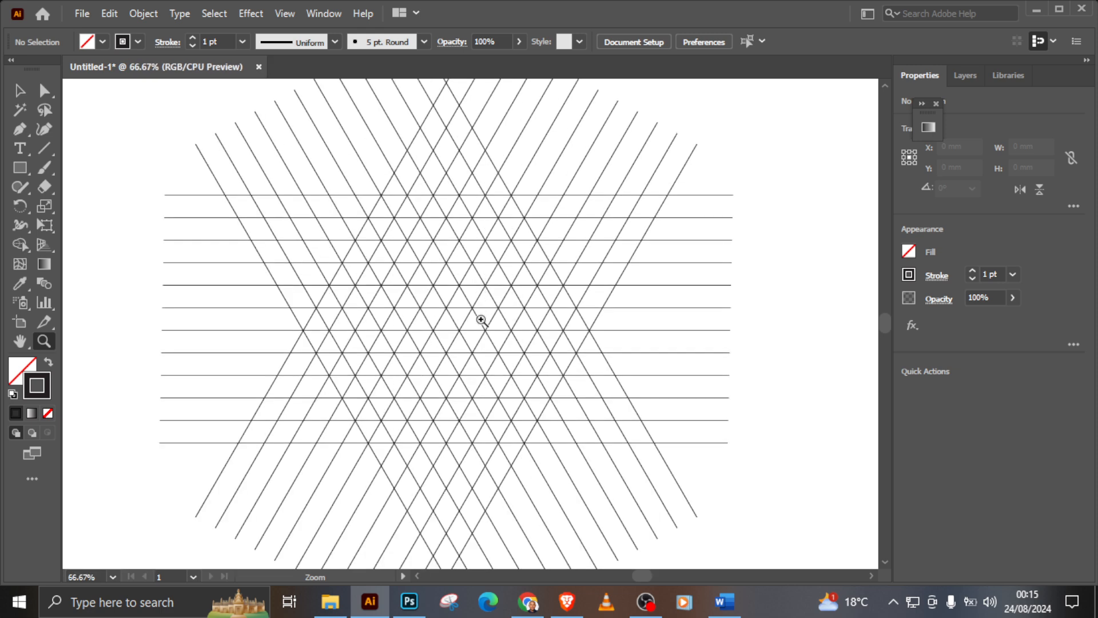
{"action": "left_click", "coordinate": [474, 351]}
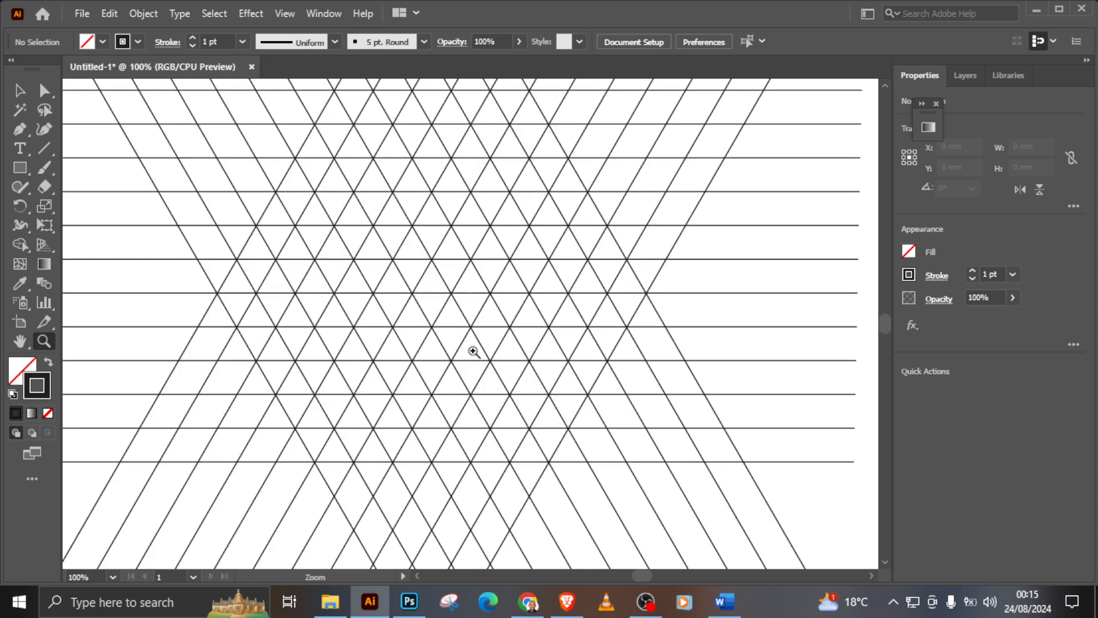
{"action": "key", "text": "ctrl"}
{"action": "left_click", "coordinate": [358, 348], "text": "alt"}
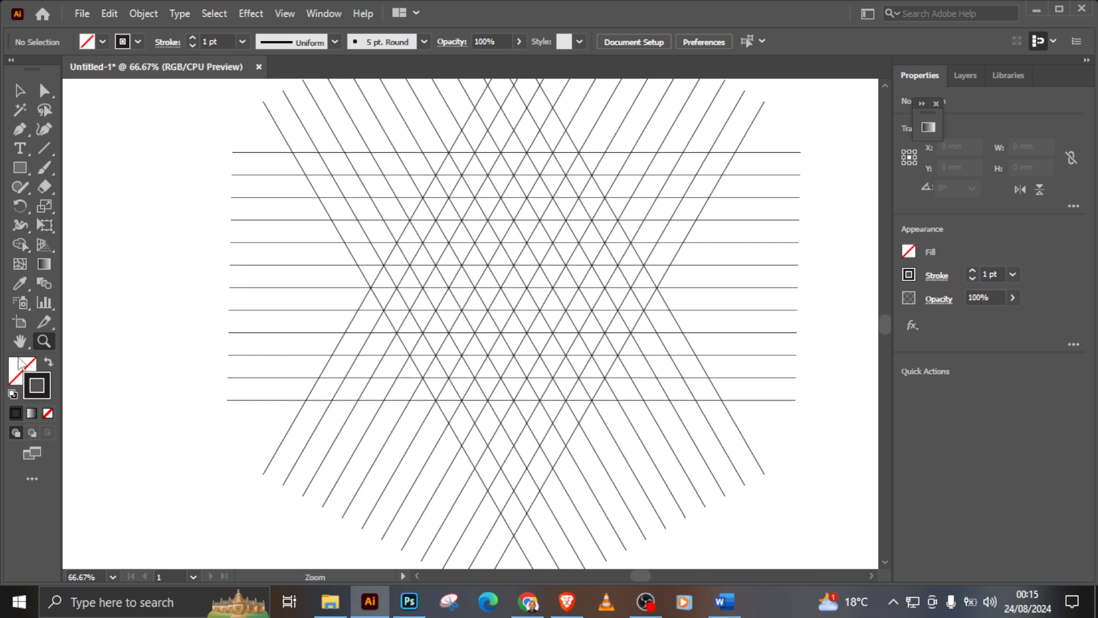
{"action": "left_click", "coordinate": [20, 341]}
{"action": "left_click_drag", "start_coordinate": [498, 260], "coordinate": [439, 292]}
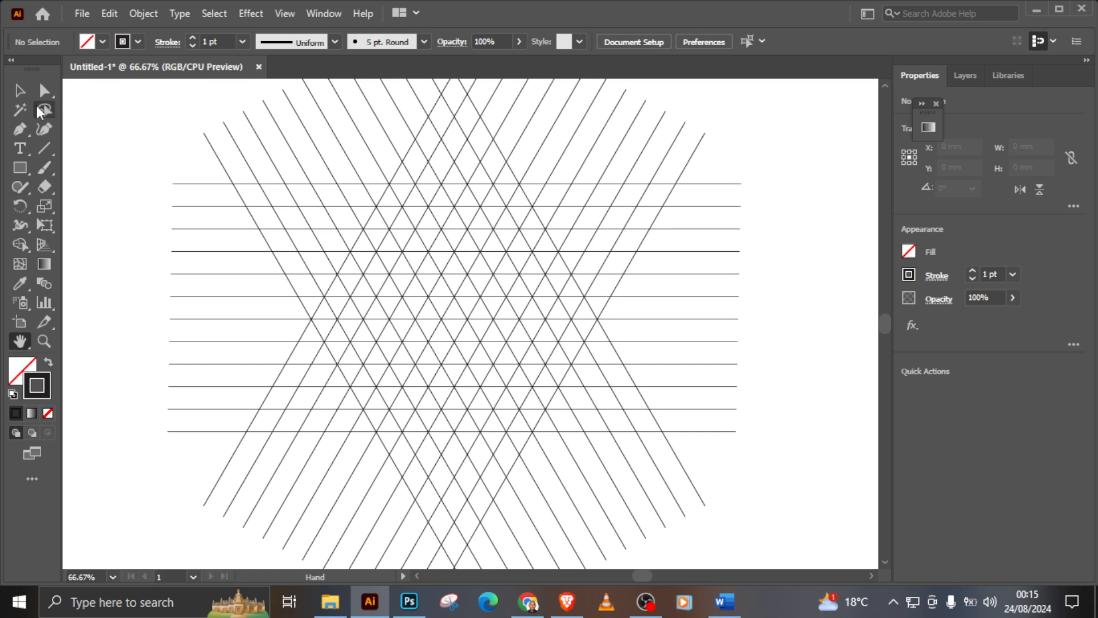
Step: Select all the grid lines and set their fill color to bright red
{"action": "left_click", "coordinate": [19, 90]}
{"action": "left_click_drag", "start_coordinate": [105, 91], "coordinate": [745, 493]}
{"action": "left_click", "coordinate": [21, 375]}
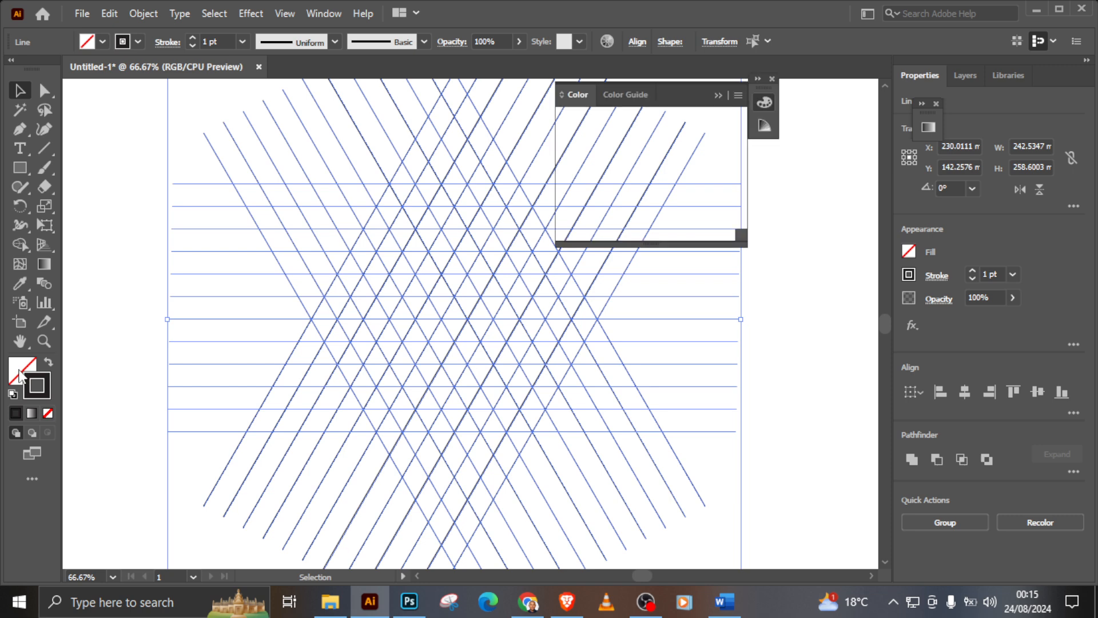
{"action": "double_click", "coordinate": [21, 375]}
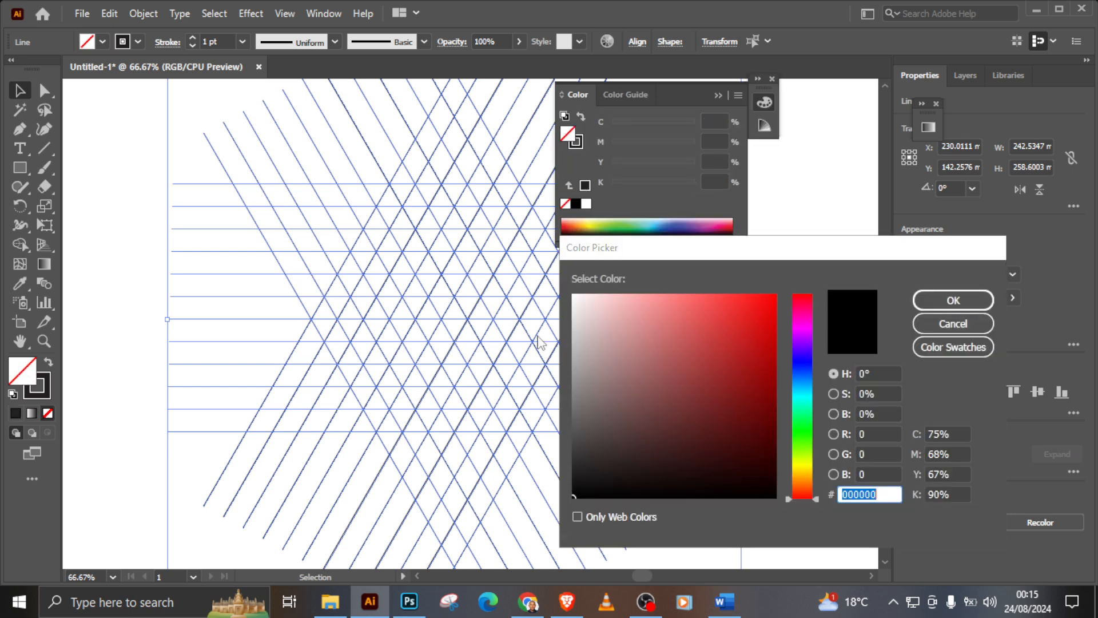
{"action": "left_click_drag", "start_coordinate": [755, 312], "coordinate": [789, 269]}
{"action": "left_click", "coordinate": [938, 296]}
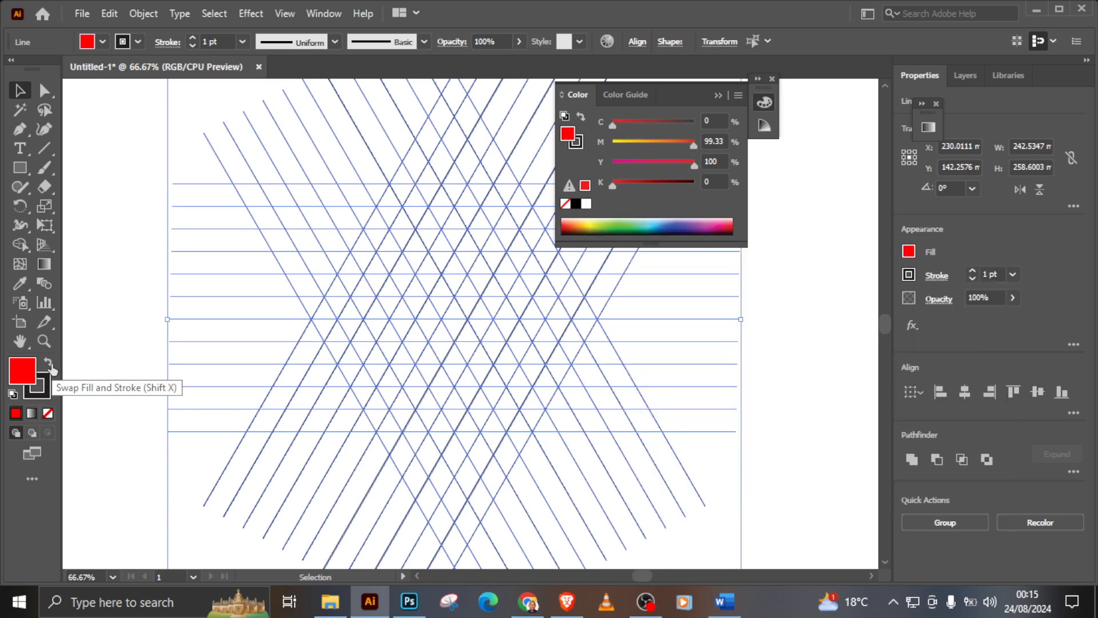
Step: Remove the stroke from all the grid lines, keeping the grid in its original position
{"action": "left_click", "coordinate": [137, 42]}
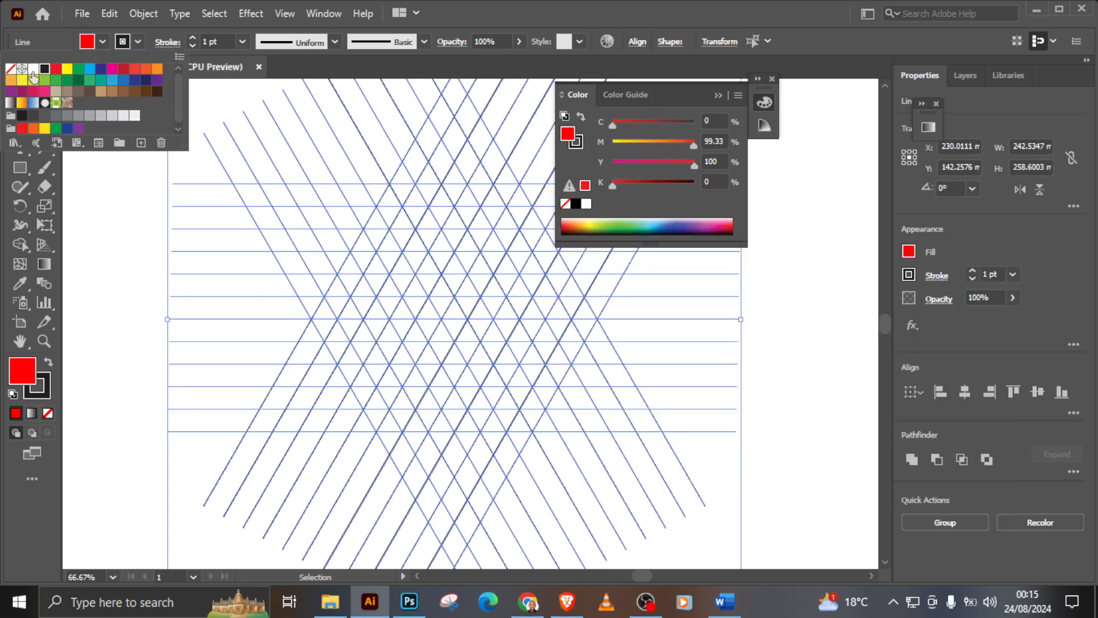
{"action": "left_click", "coordinate": [11, 71]}
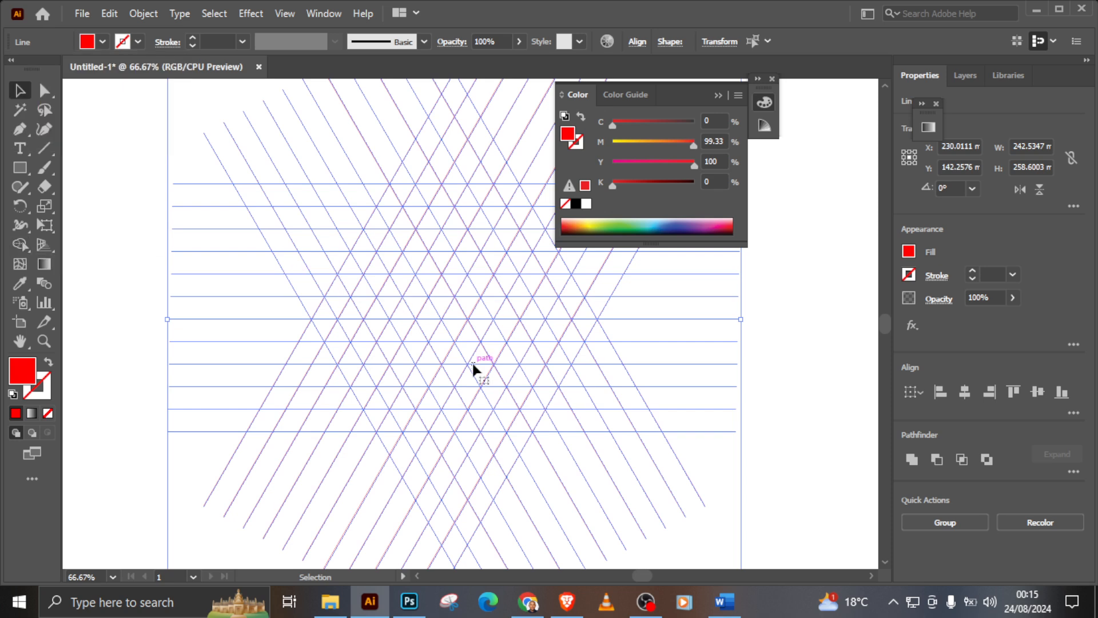
{"action": "left_click", "coordinate": [718, 95]}
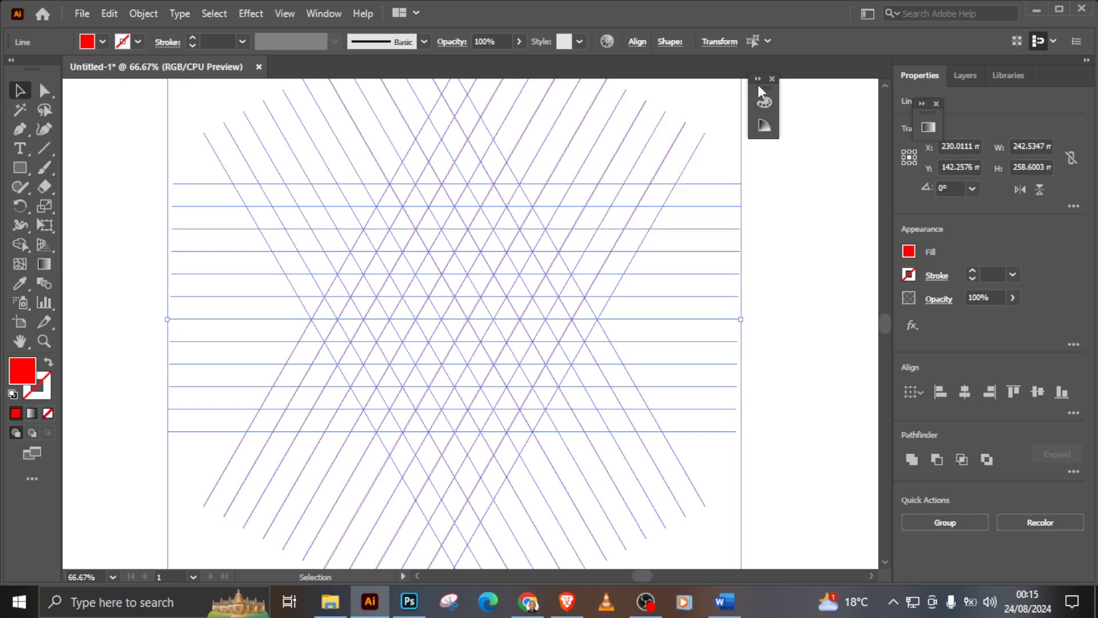
{"action": "left_click", "coordinate": [771, 79]}
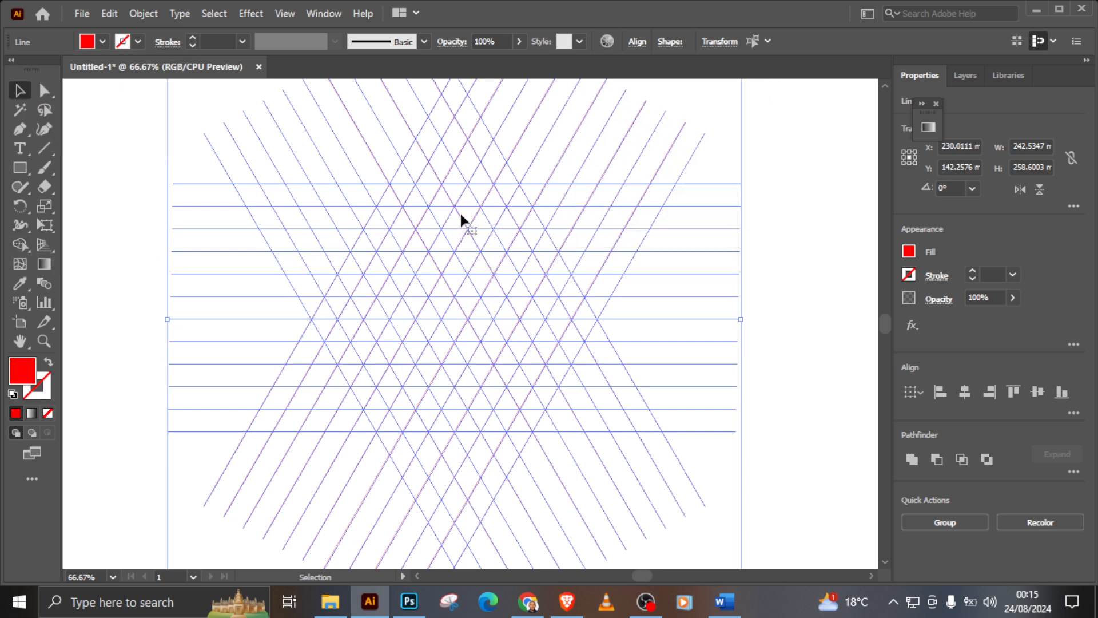
{"action": "left_click_drag", "start_coordinate": [462, 204], "coordinate": [471, 213]}
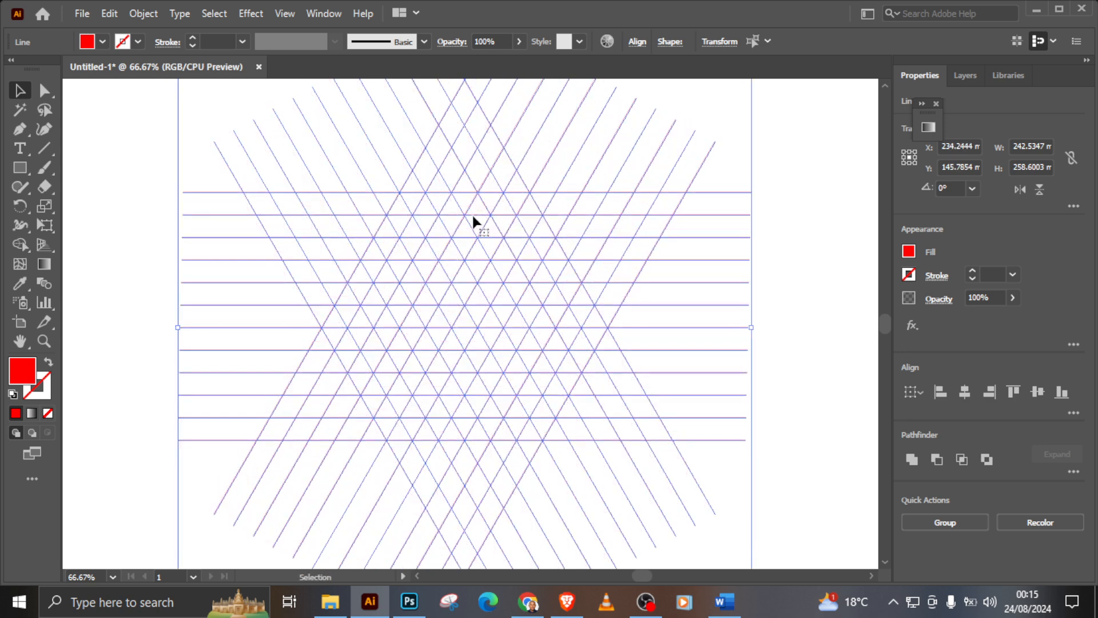
{"action": "key", "text": "ctrl+z"}
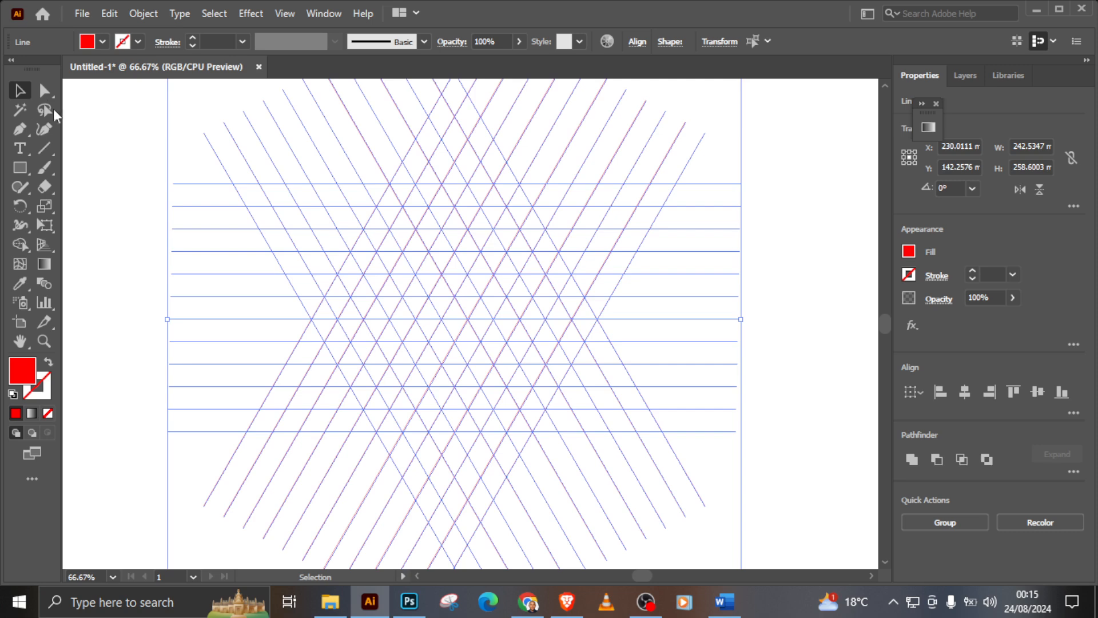
Step: Reselect all the grid lines, change their fill to black, and deselect them
{"action": "left_click", "coordinate": [83, 112]}
{"action": "left_click_drag", "start_coordinate": [109, 121], "coordinate": [806, 512]}
{"action": "left_click", "coordinate": [102, 42]}
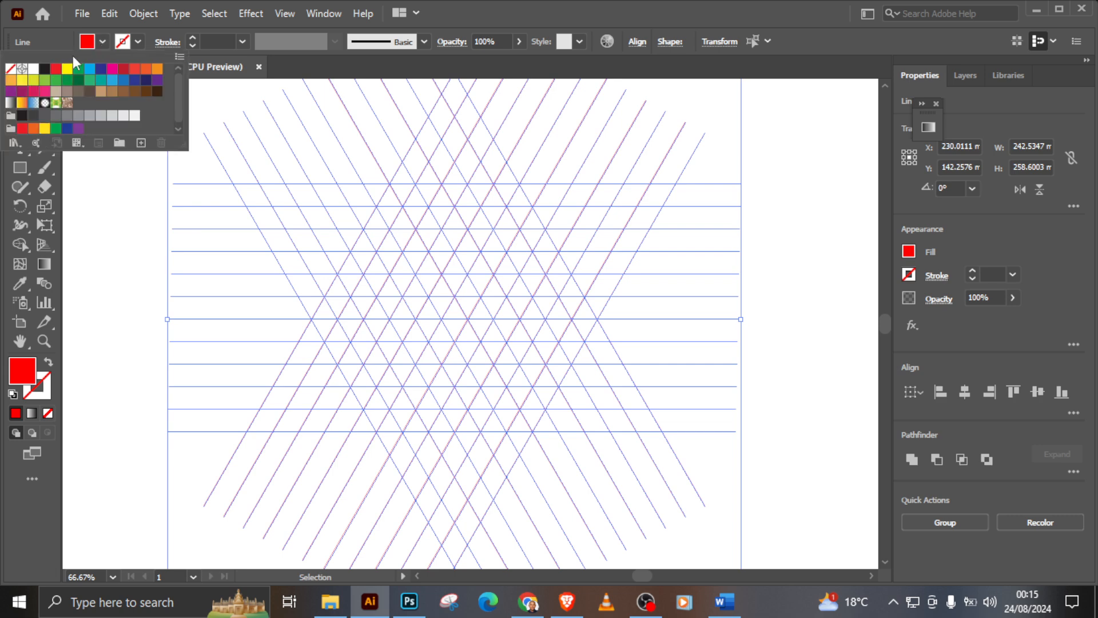
{"action": "left_click", "coordinate": [46, 70]}
{"action": "left_click", "coordinate": [128, 260]}
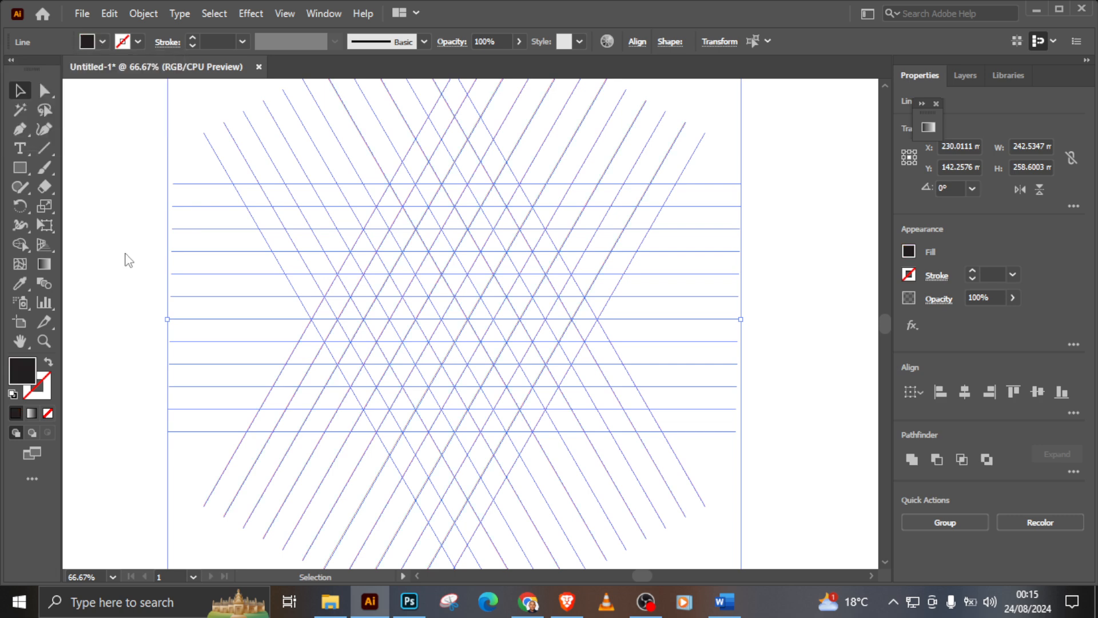
{"action": "left_click", "coordinate": [122, 260]}
Step: Set the active fill color to bright red with nothing selected
{"action": "double_click", "coordinate": [21, 369]}
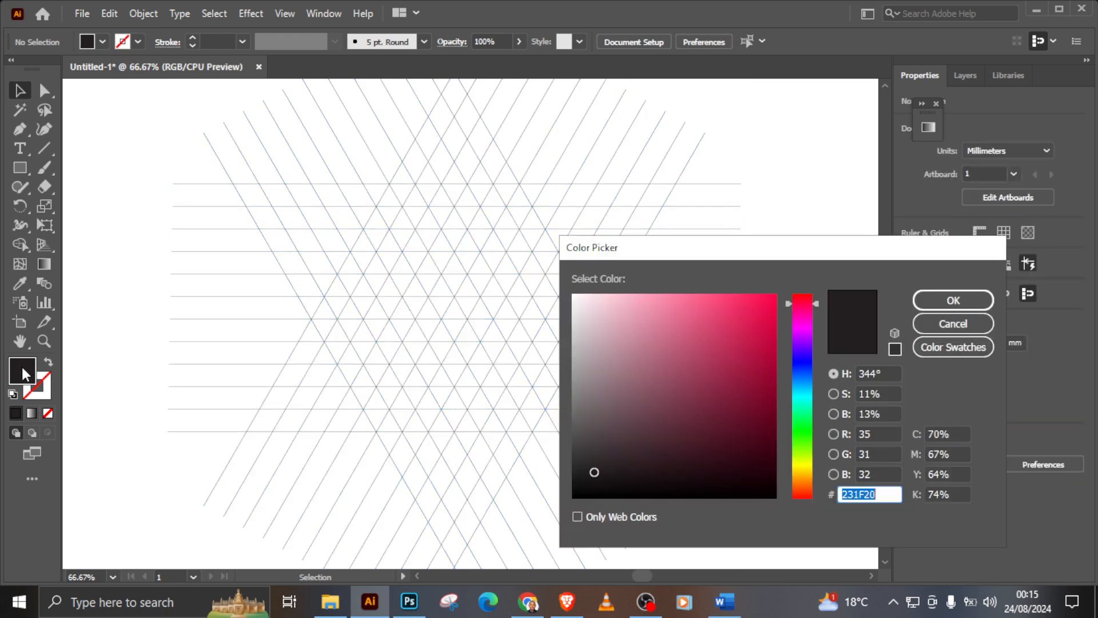
{"action": "left_click_drag", "start_coordinate": [816, 303], "coordinate": [788, 293]}
{"action": "left_click", "coordinate": [951, 301]}
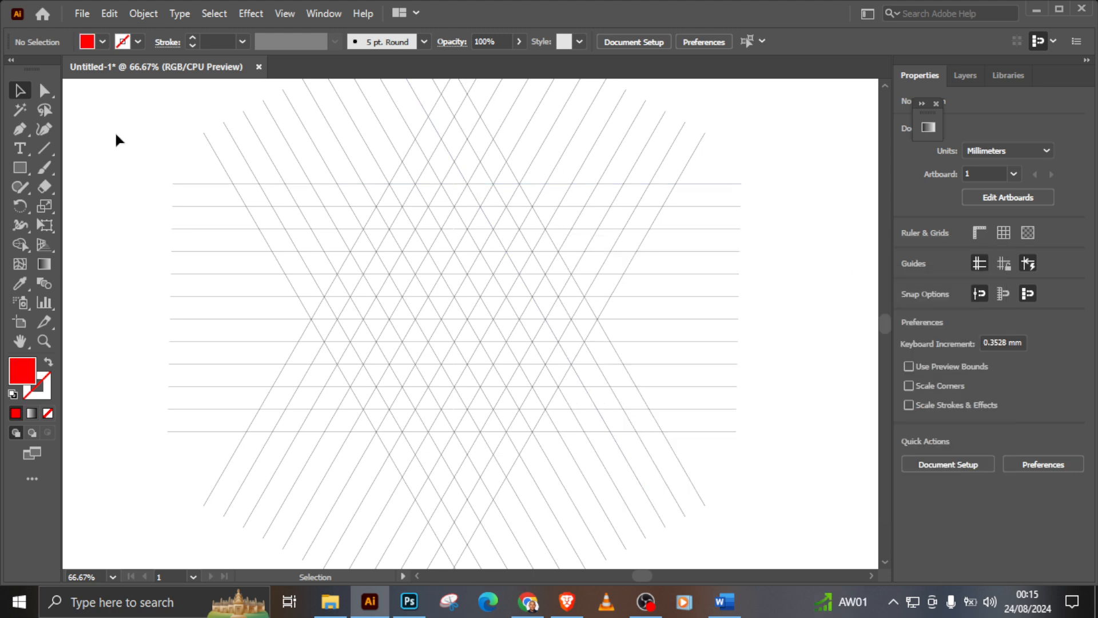
Step: Select all the grid lines and merge cells with Shape Builder into a long diagonal bar with a short foot pointing left
{"action": "left_click_drag", "start_coordinate": [114, 131], "coordinate": [773, 520]}
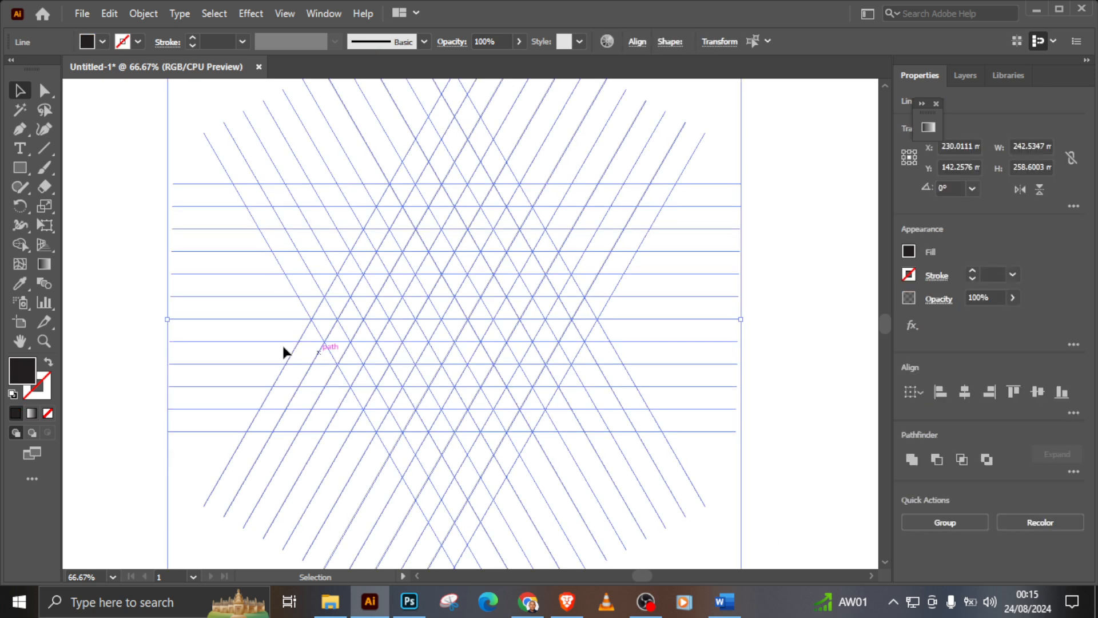
{"action": "left_click", "coordinate": [21, 243]}
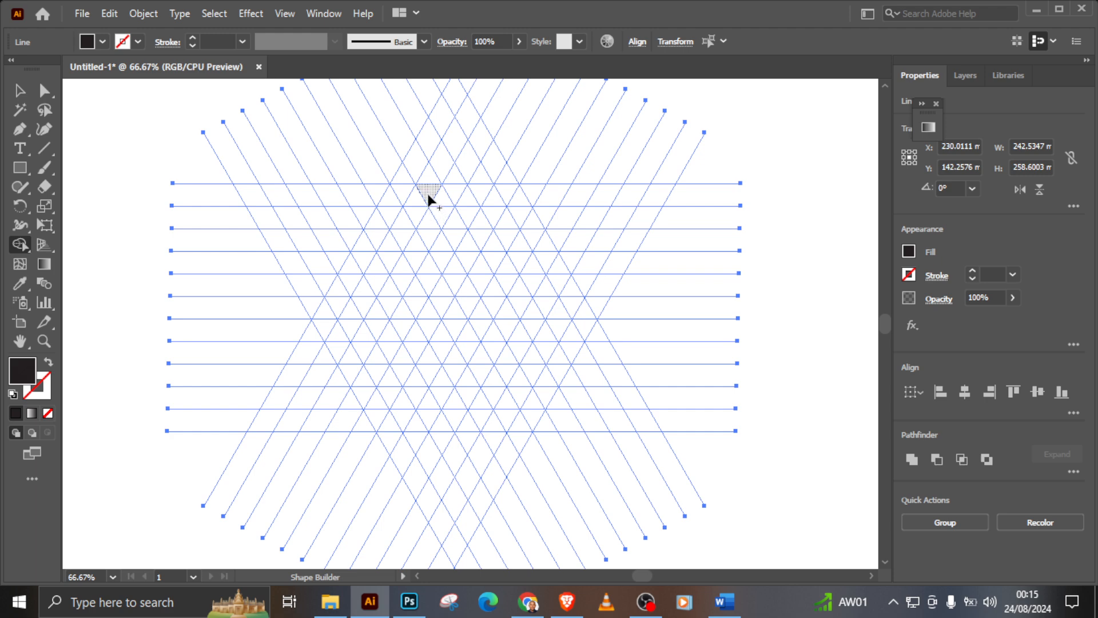
{"action": "left_click_drag", "start_coordinate": [428, 198], "coordinate": [463, 241]}
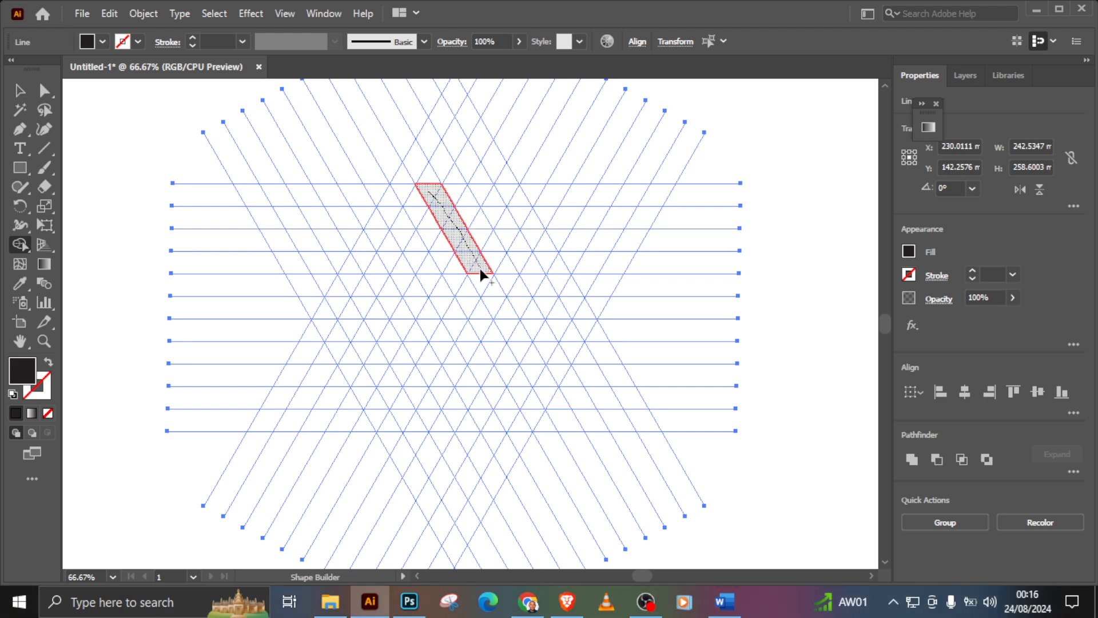
{"action": "left_click_drag", "start_coordinate": [497, 299], "coordinate": [527, 353]}
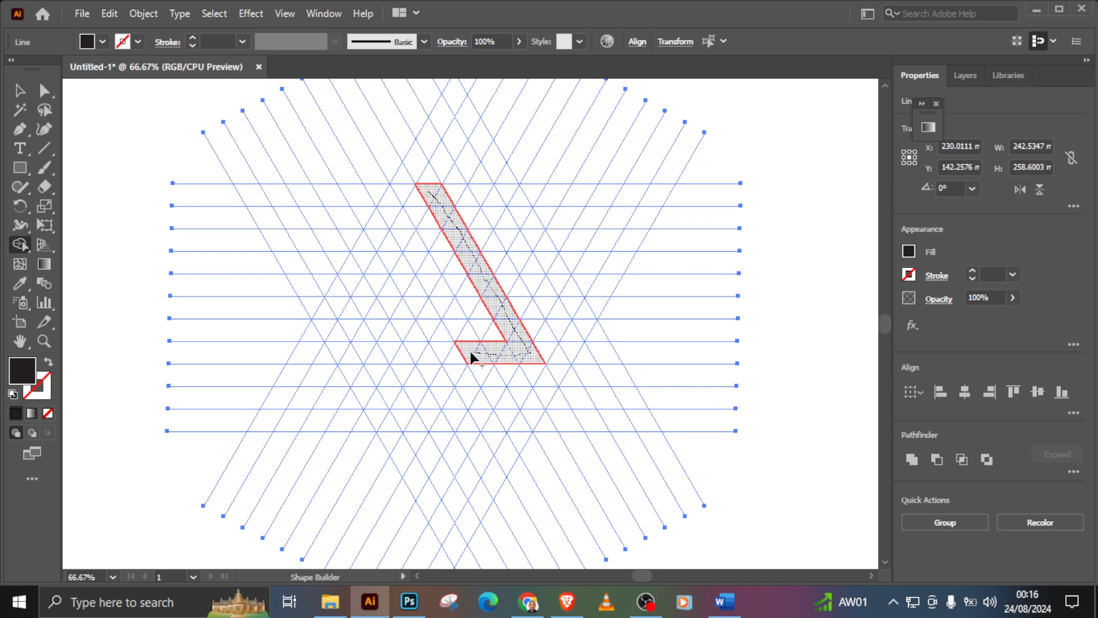
{"action": "left_click_drag", "start_coordinate": [467, 353], "coordinate": [467, 352]}
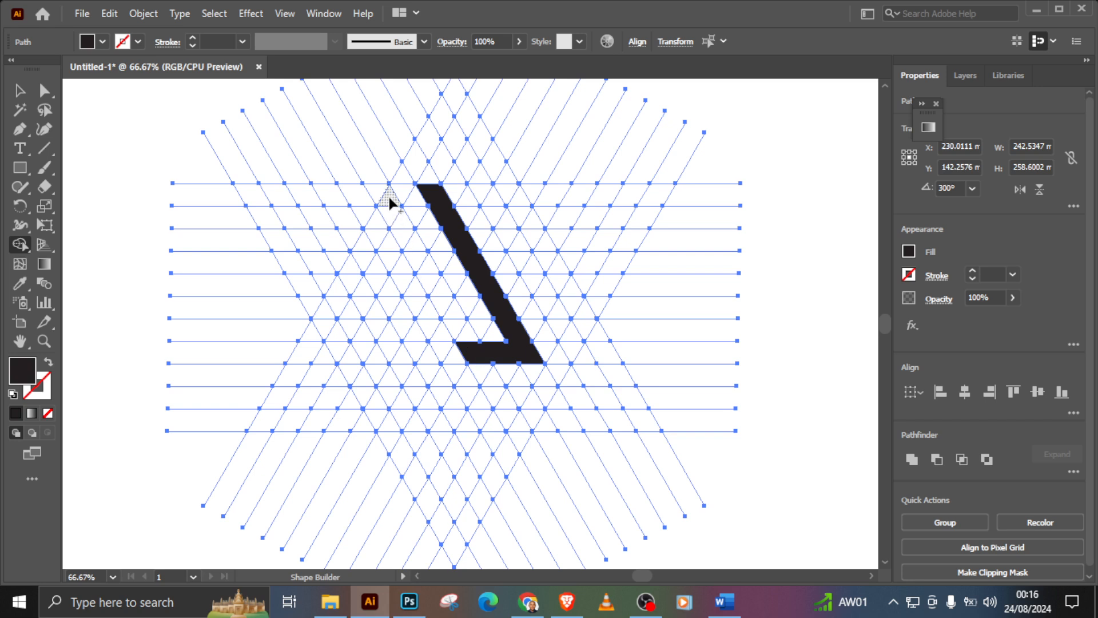
Step: Merge cells into a shorter parallel diagonal bar left of the first, and extend the first shape's foot leftward into a long base bar
{"action": "left_click_drag", "start_coordinate": [379, 190], "coordinate": [397, 220]}
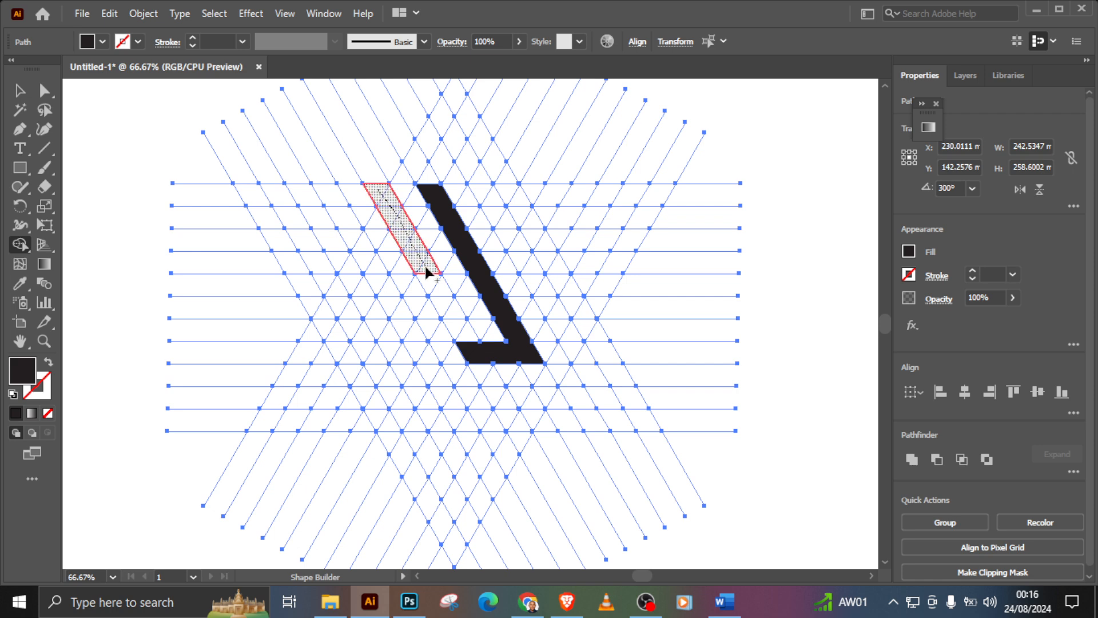
{"action": "left_click_drag", "start_coordinate": [426, 269], "coordinate": [449, 318]}
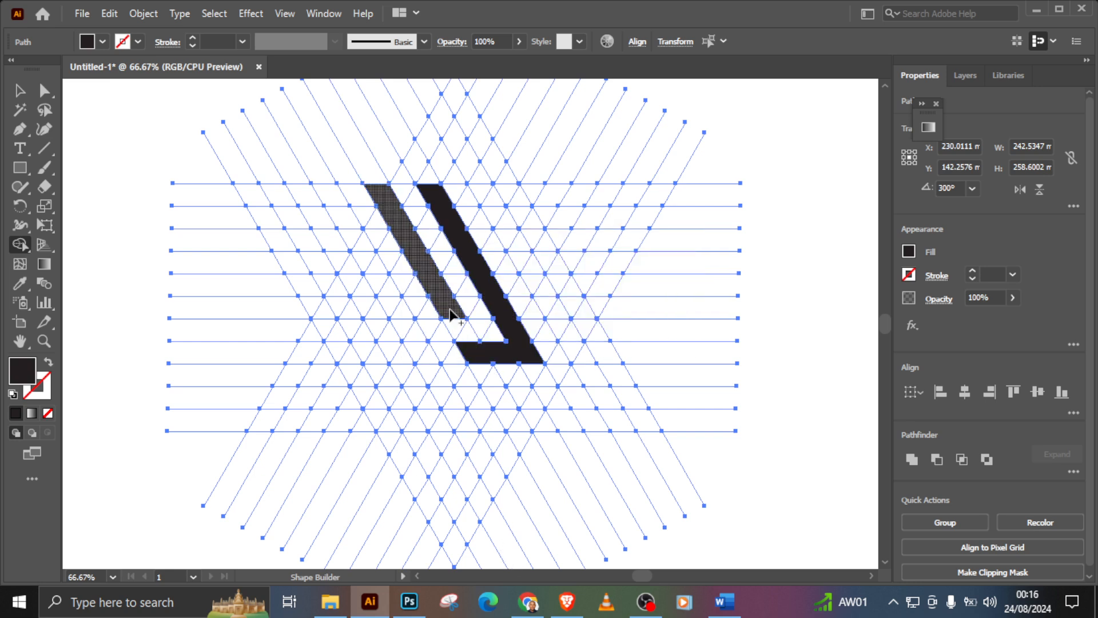
{"action": "left_click_drag", "start_coordinate": [472, 358], "coordinate": [444, 359]}
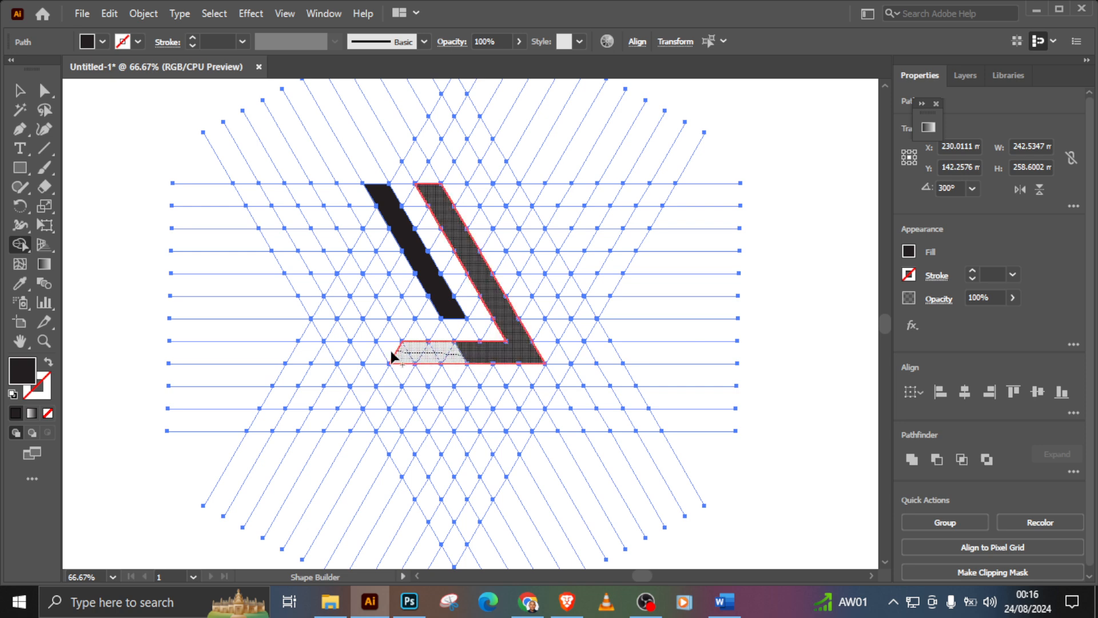
{"action": "left_click_drag", "start_coordinate": [360, 352], "coordinate": [351, 356]}
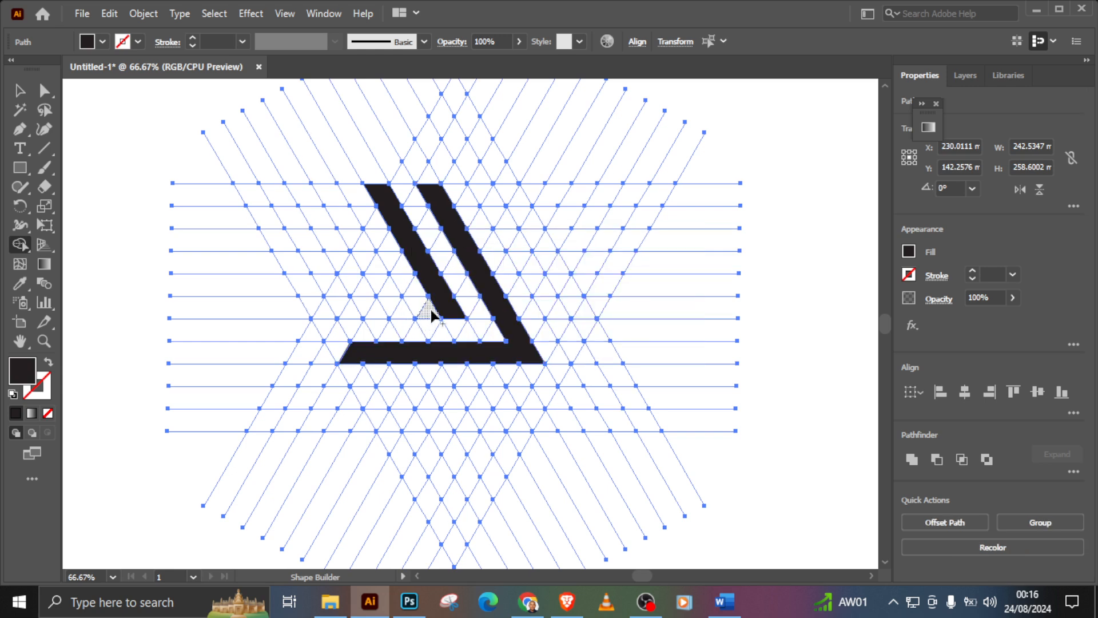
Step: Merge cells into a short foot at the inner bar's lower end and a slanted left side reaching the base, and deselect
{"action": "left_click_drag", "start_coordinate": [432, 310], "coordinate": [399, 314]}
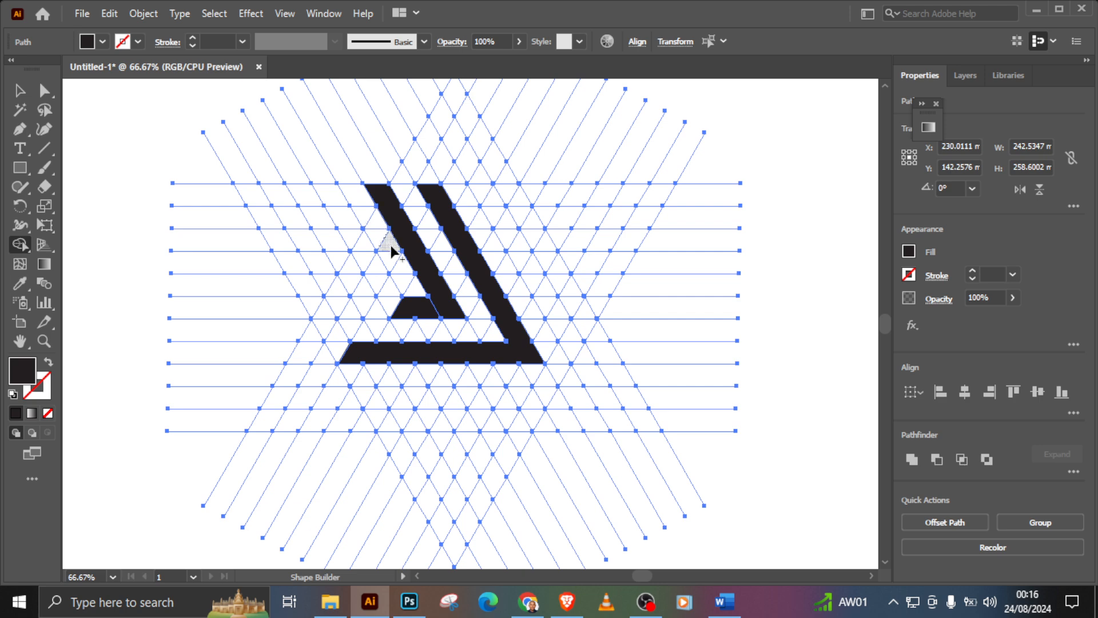
{"action": "left_click_drag", "start_coordinate": [393, 252], "coordinate": [356, 336]}
{"action": "key", "text": "ctrl+z"}
{"action": "left_click_drag", "start_coordinate": [381, 266], "coordinate": [330, 360]}
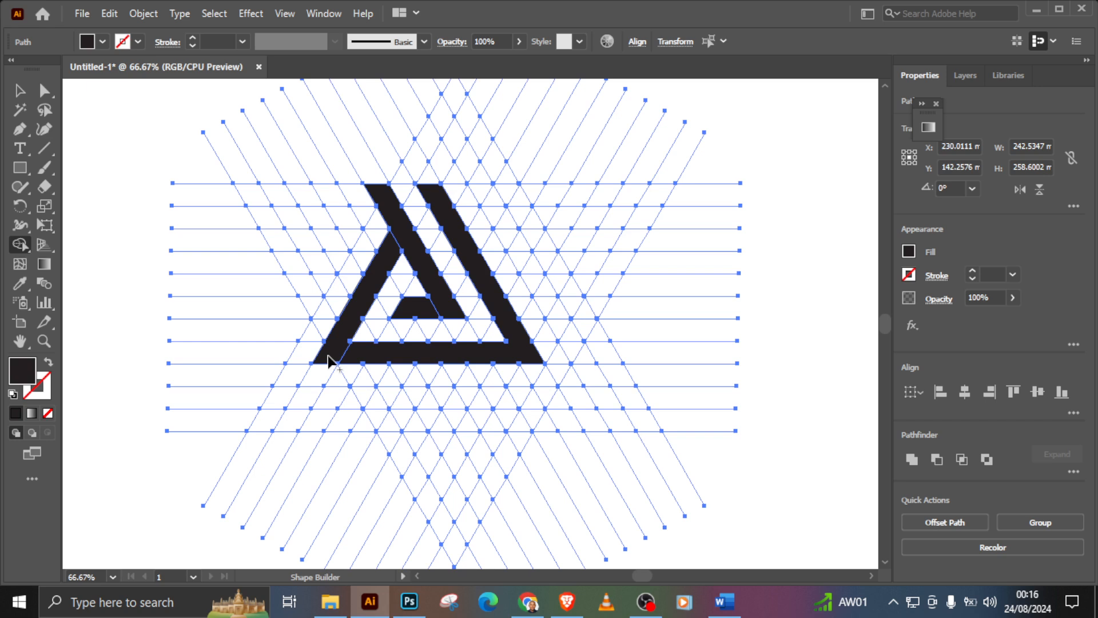
{"action": "left_click", "coordinate": [20, 91]}
{"action": "left_click", "coordinate": [72, 121]}
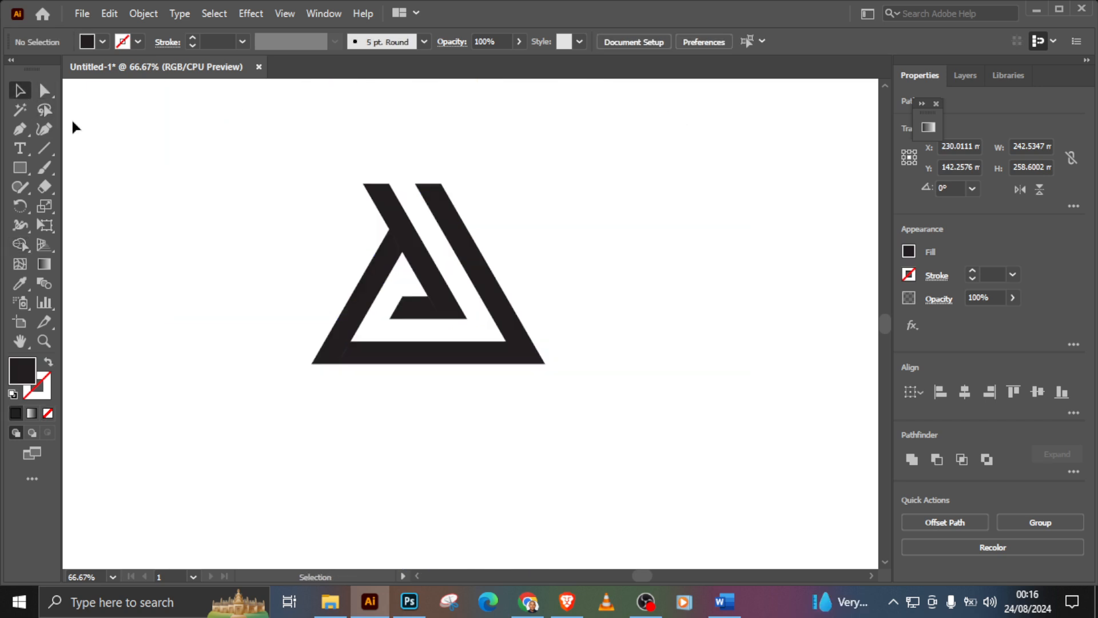
Step: Select all four logo pieces and set their fill to orange-red F2360A
{"action": "left_click", "coordinate": [44, 341]}
{"action": "left_click", "coordinate": [270, 361]}
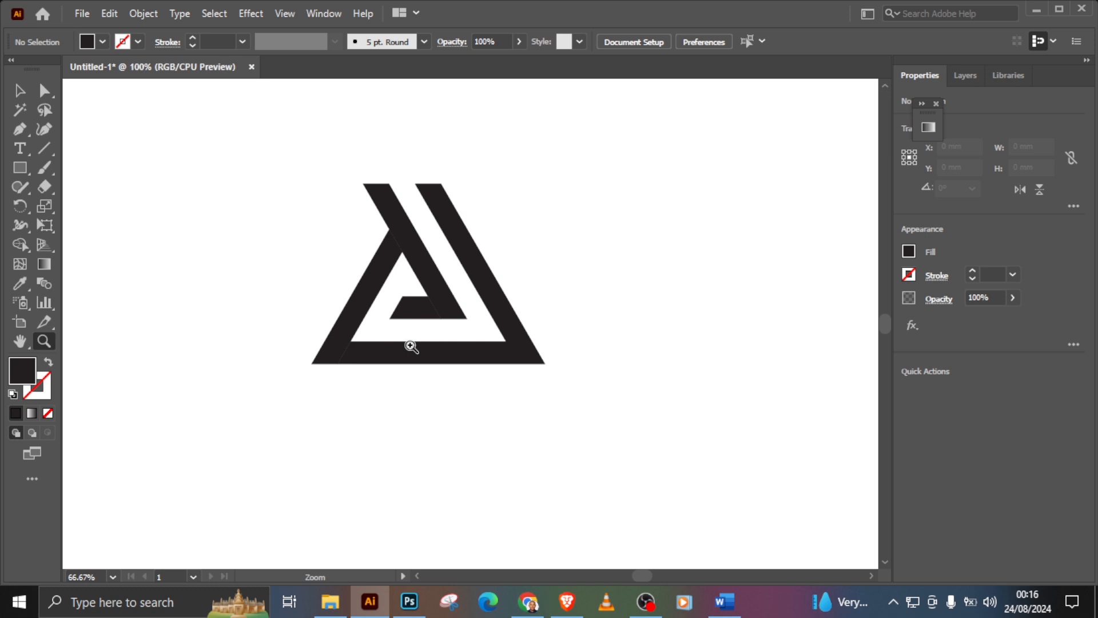
{"action": "left_click", "coordinate": [20, 341]}
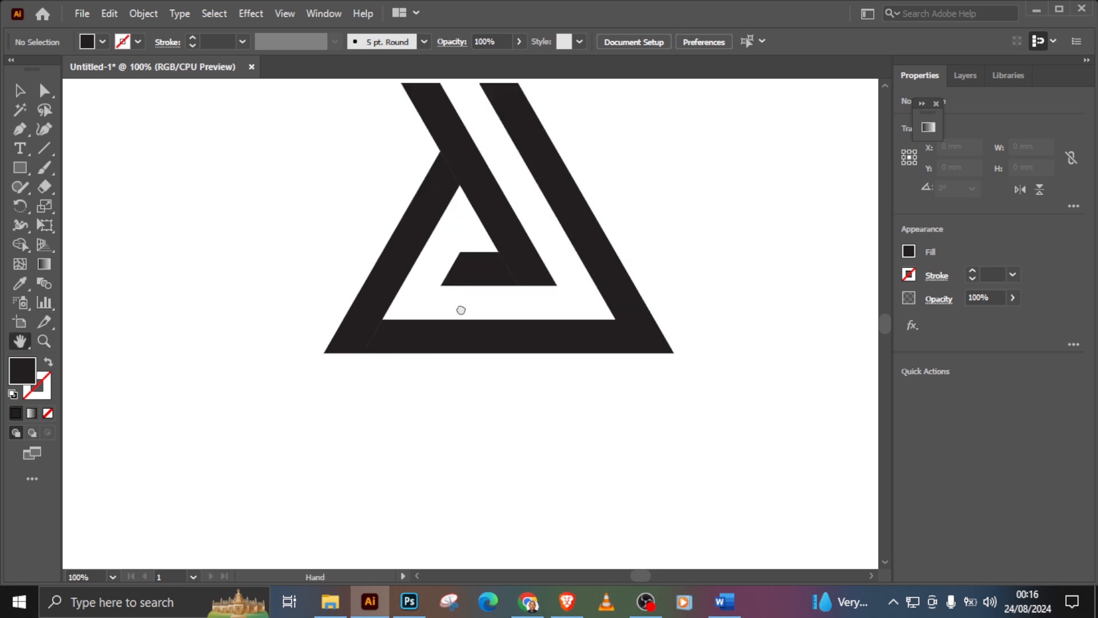
{"action": "left_click_drag", "start_coordinate": [461, 307], "coordinate": [443, 371]}
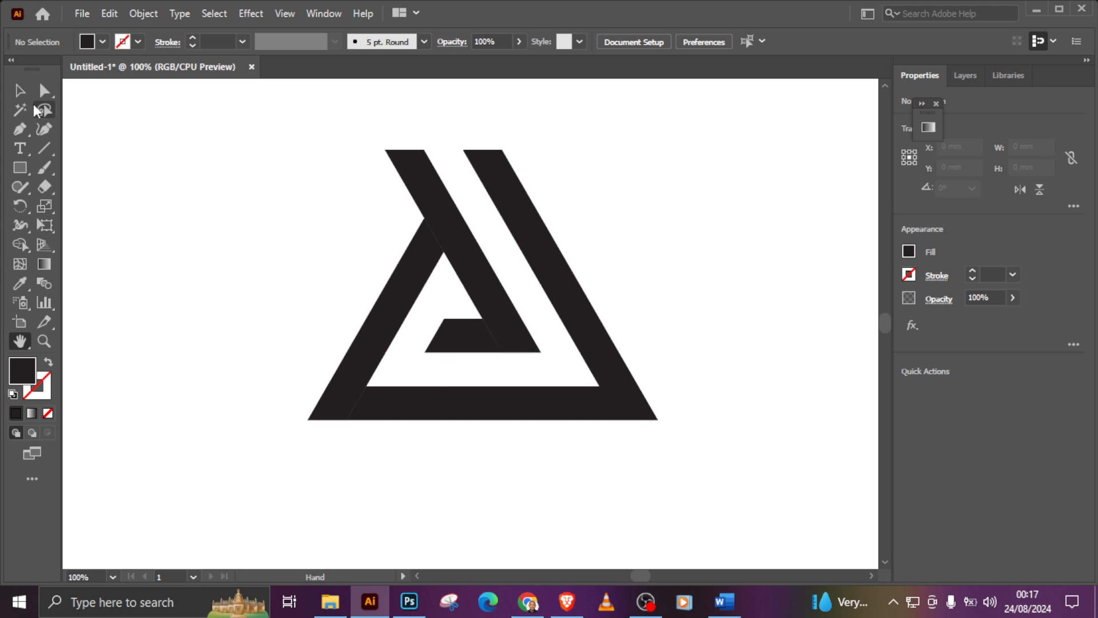
{"action": "left_click", "coordinate": [20, 90]}
{"action": "left_click", "coordinate": [501, 284]}
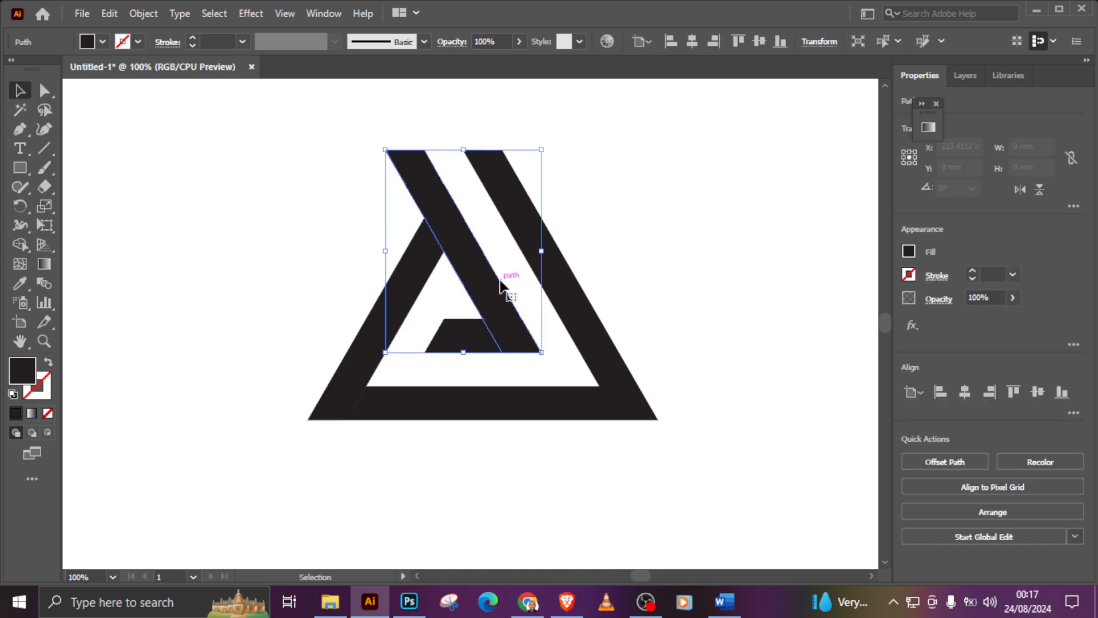
{"action": "left_click", "coordinate": [467, 335], "text": "shift"}
{"action": "left_click", "coordinate": [418, 275], "text": "shift"}
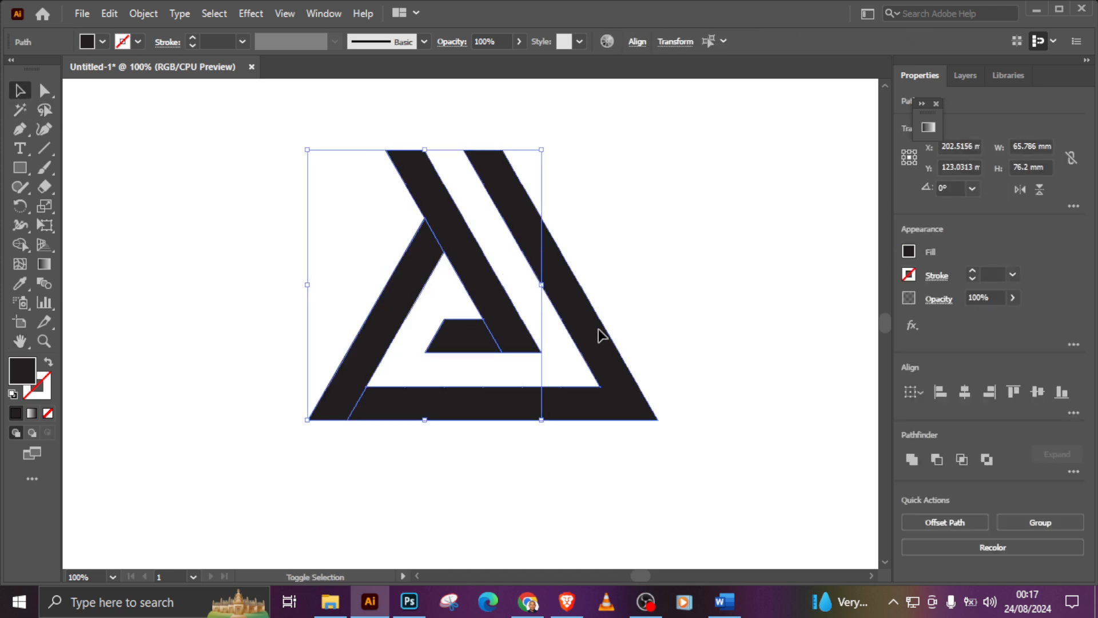
{"action": "left_click", "coordinate": [598, 335], "text": "shift"}
{"action": "double_click", "coordinate": [22, 369]}
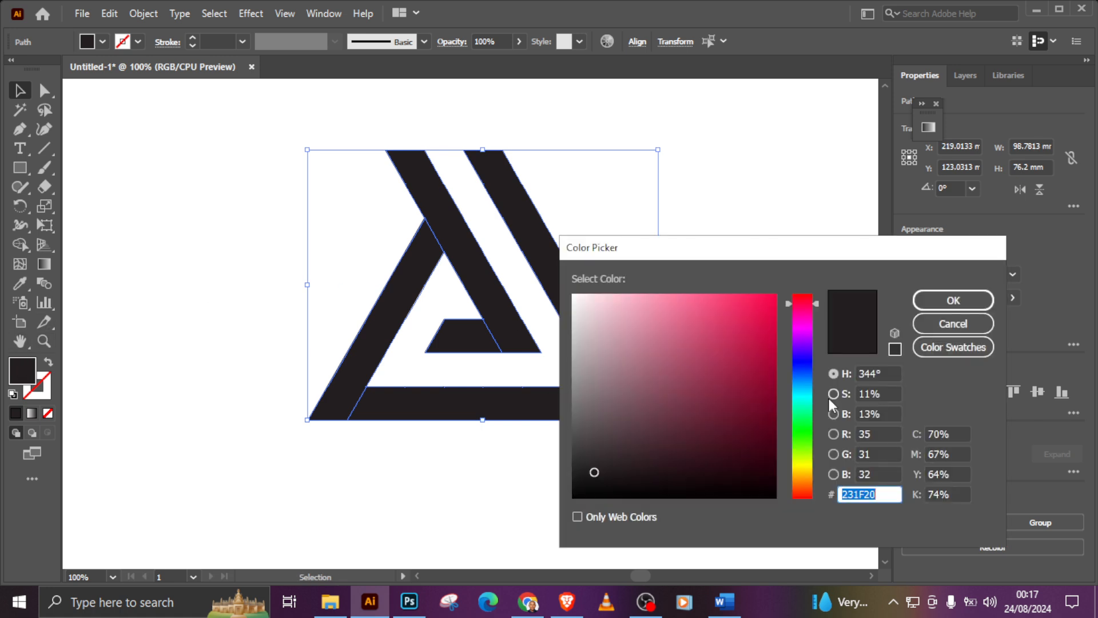
{"action": "left_click", "coordinate": [775, 301]}
{"action": "left_click_drag", "start_coordinate": [807, 465], "coordinate": [807, 497]}
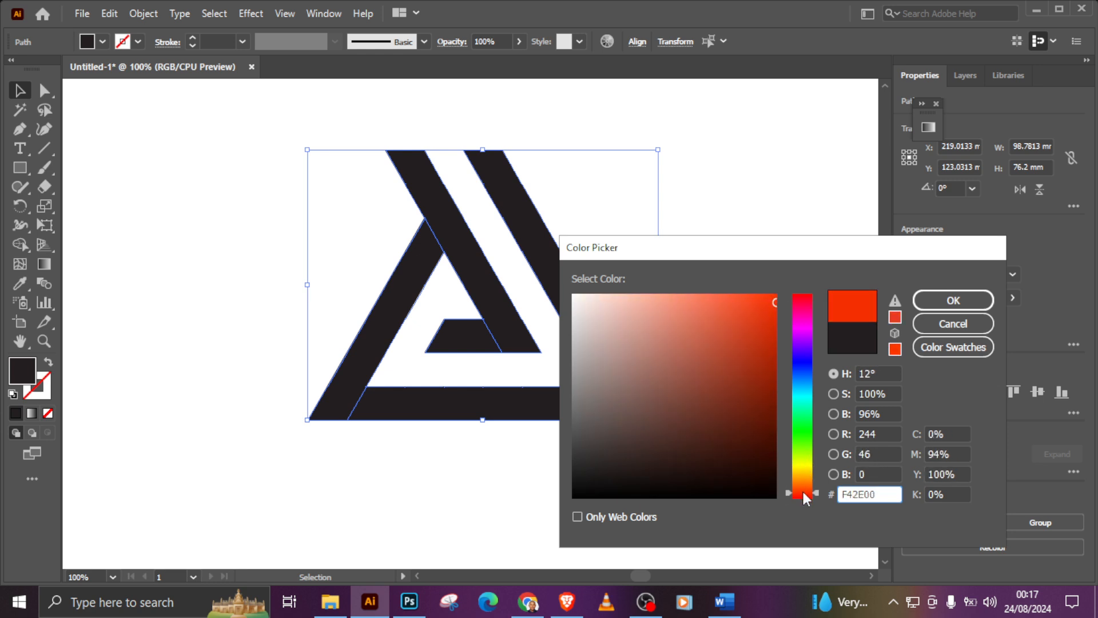
{"action": "left_click", "coordinate": [754, 320]}
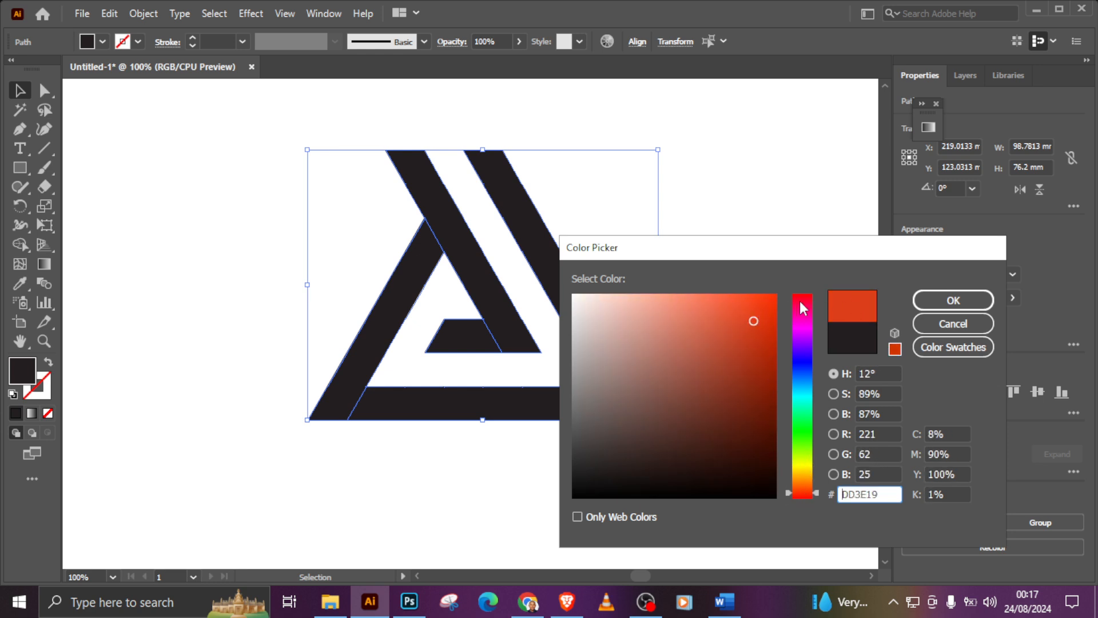
{"action": "left_click", "coordinate": [768, 303]}
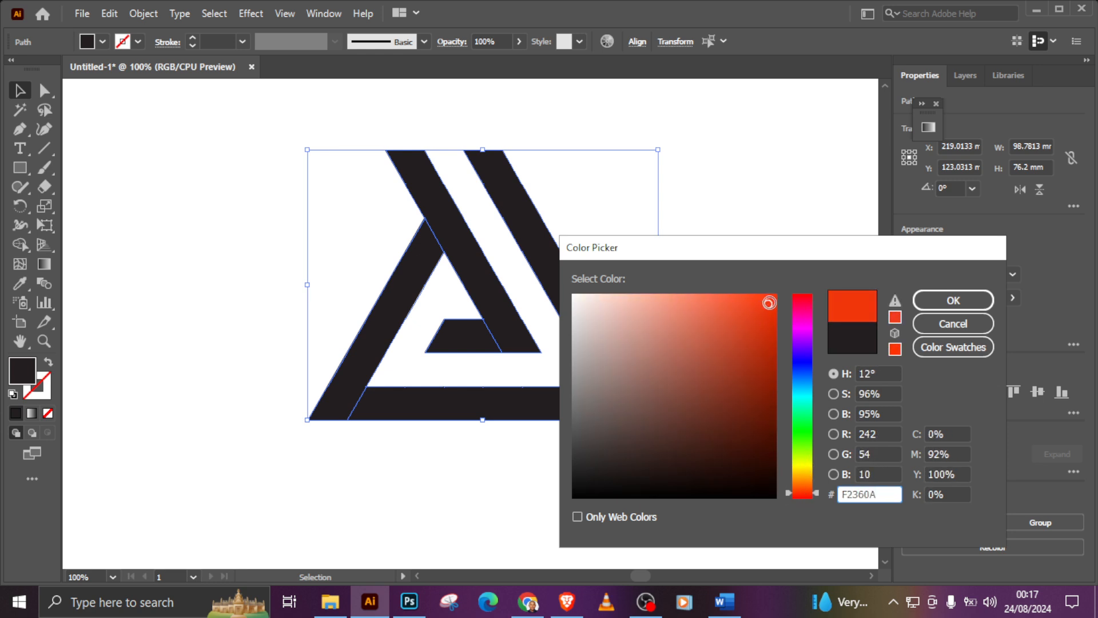
{"action": "left_click", "coordinate": [924, 306]}
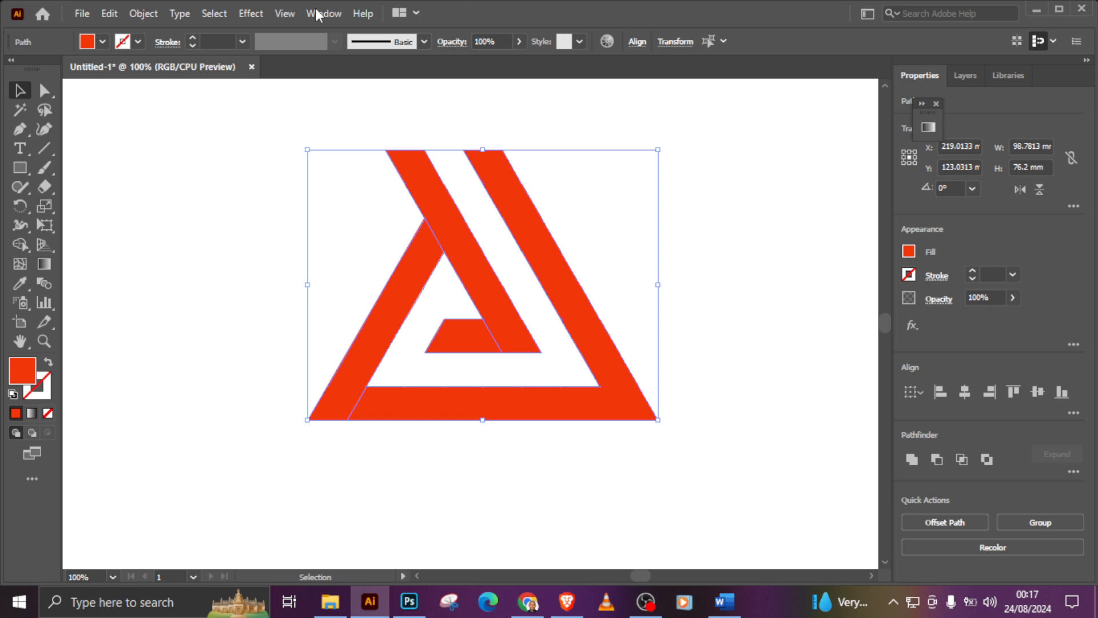
{"action": "left_click", "coordinate": [256, 13]}
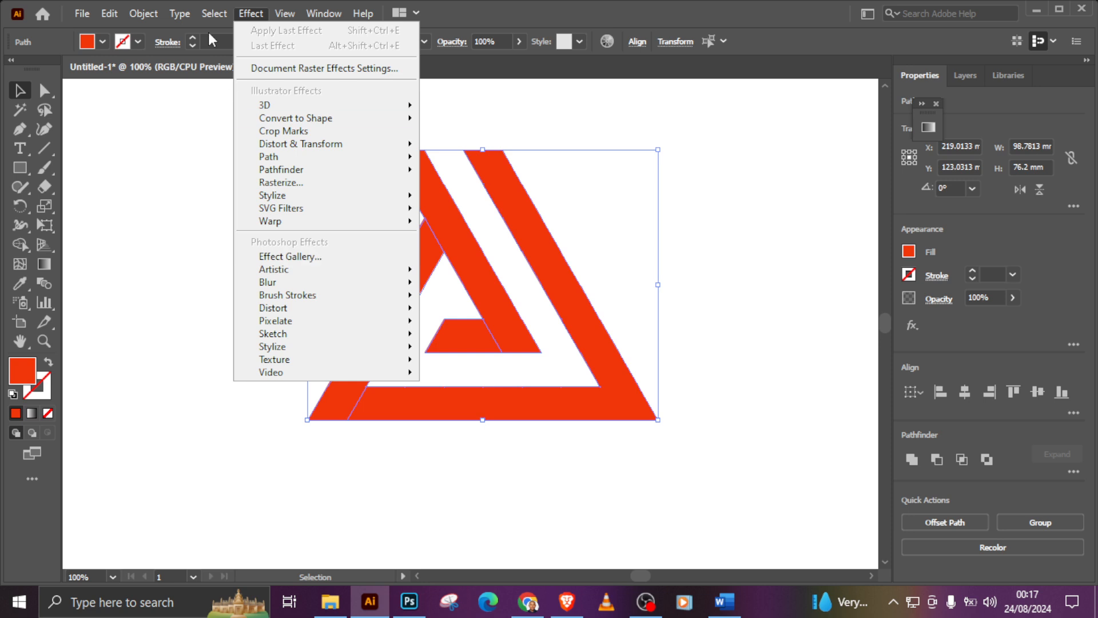
{"action": "mouse_move", "coordinate": [143, 13]}
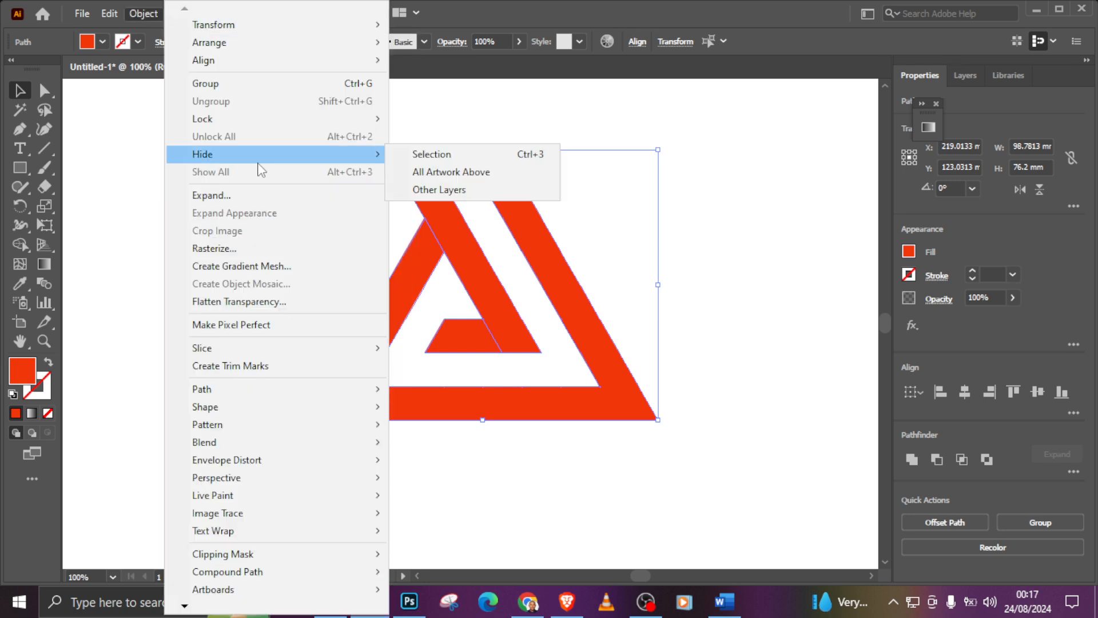
{"action": "mouse_move", "coordinate": [357, 393]}
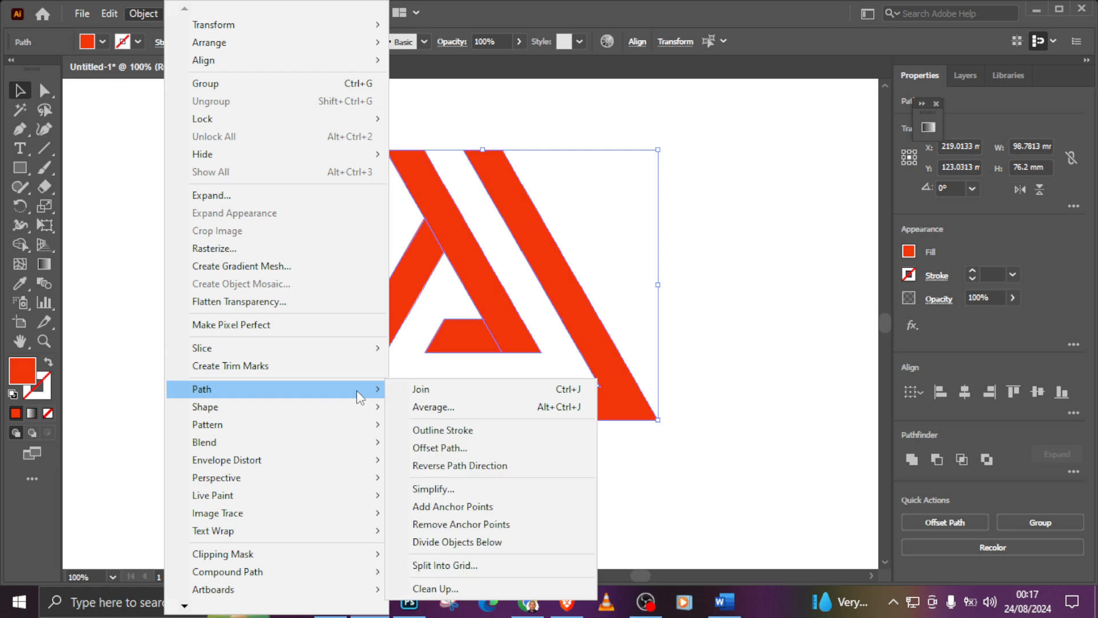
{"action": "left_click", "coordinate": [469, 447]}
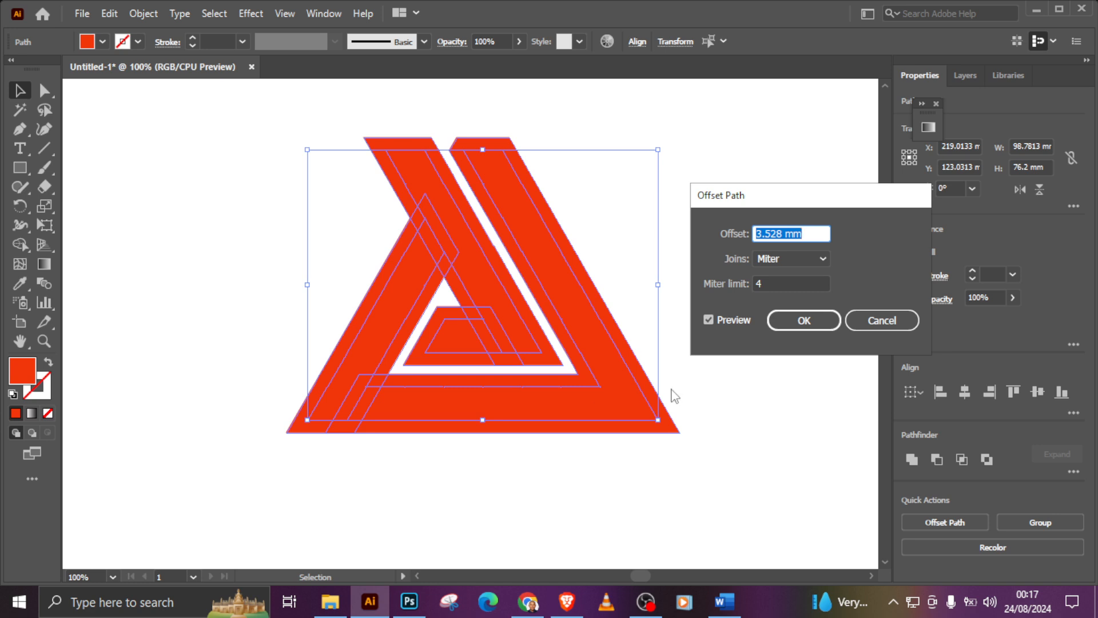
{"action": "left_click", "coordinate": [883, 320]}
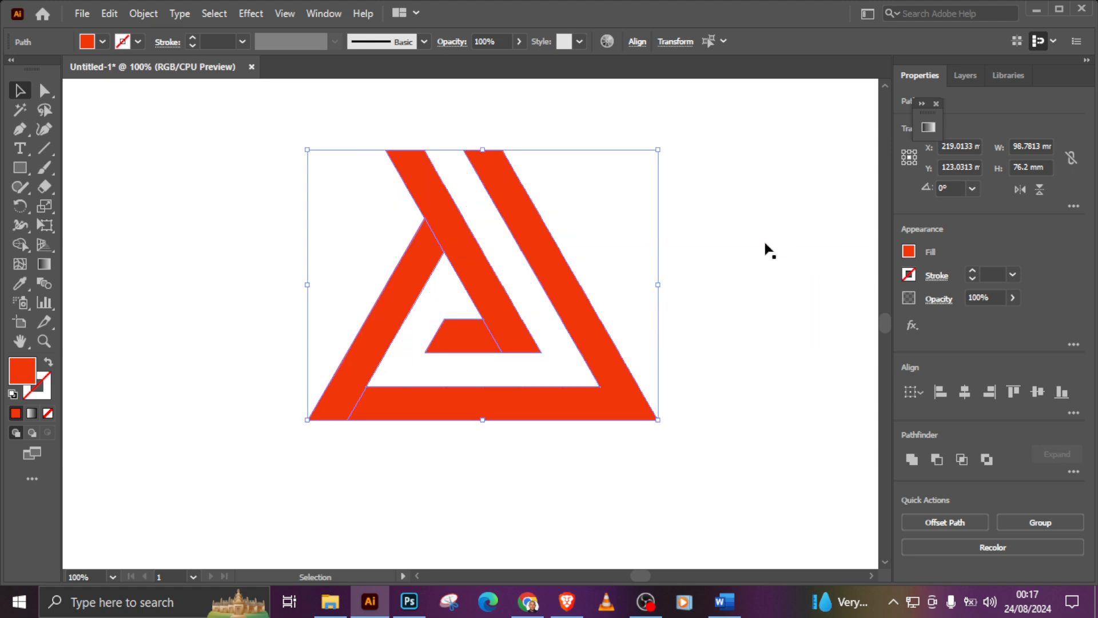
Step: Delete the invisible leftover diagonal grid line that ends at the logo's left side
{"action": "left_click", "coordinate": [273, 159]}
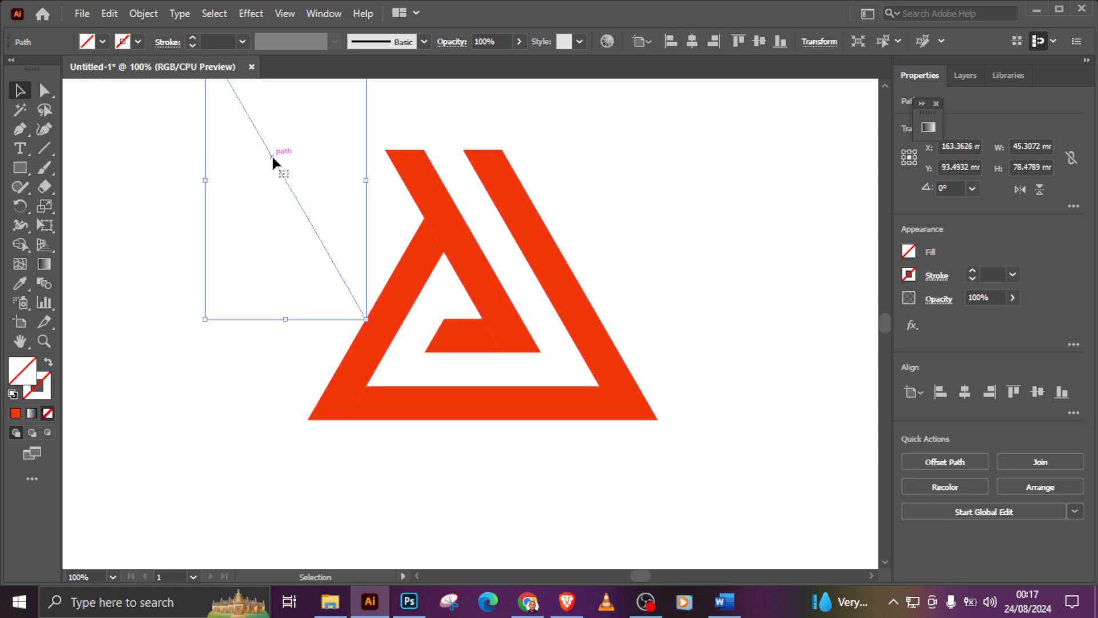
{"action": "key", "text": "Delete"}
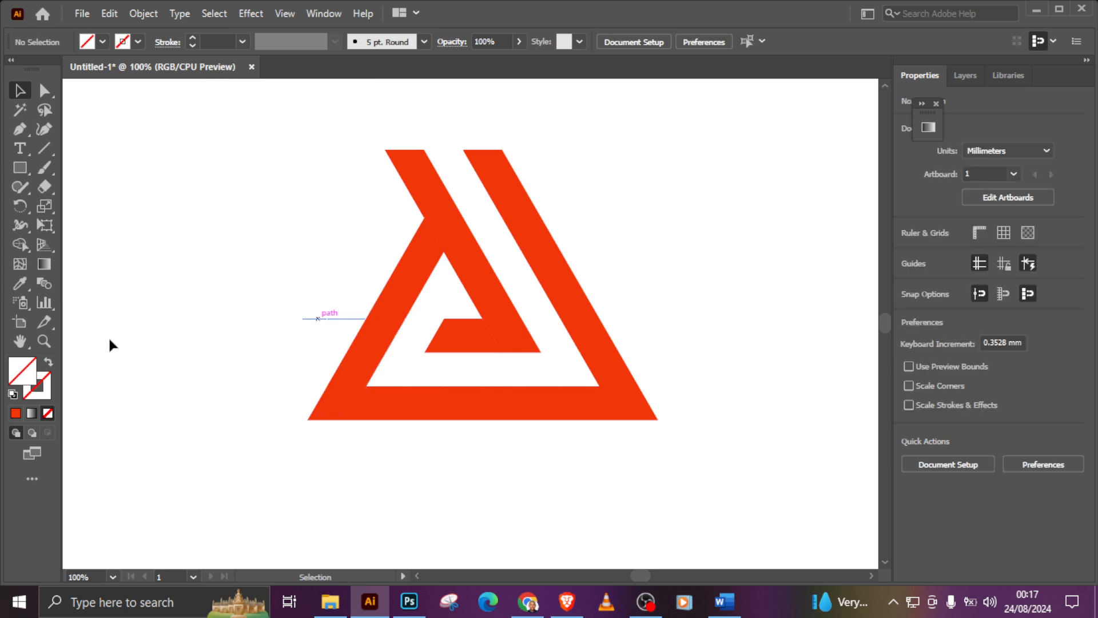
{"action": "left_click", "coordinate": [20, 343]}
{"action": "left_click_drag", "start_coordinate": [454, 371], "coordinate": [259, 269]}
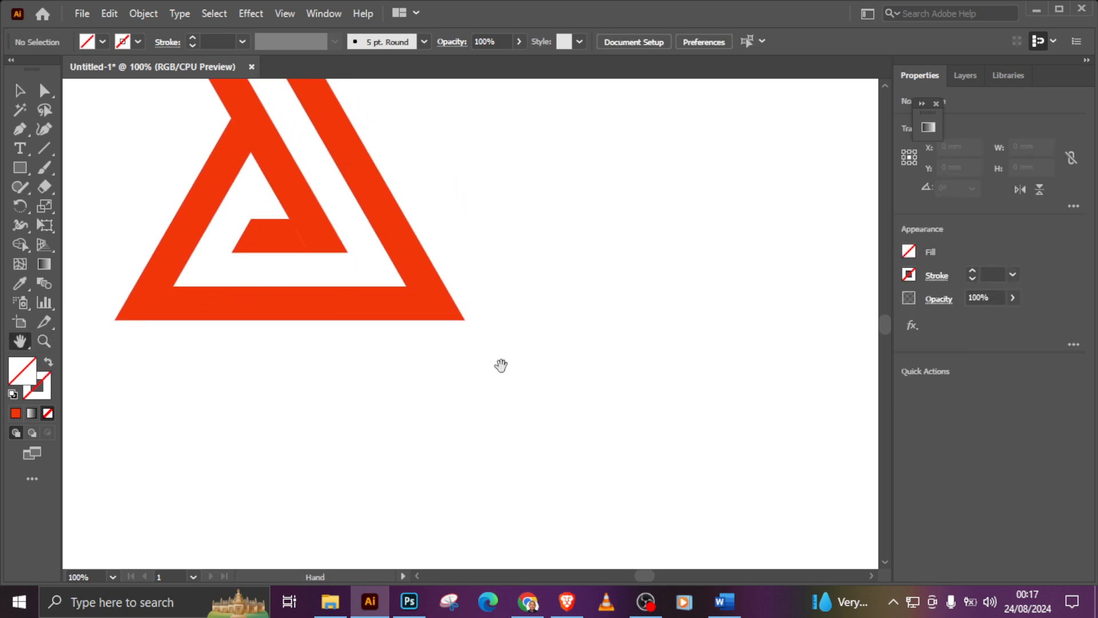
{"action": "left_click_drag", "start_coordinate": [568, 402], "coordinate": [378, 232]}
{"action": "left_click_drag", "start_coordinate": [732, 395], "coordinate": [629, 387]}
{"action": "left_click_drag", "start_coordinate": [458, 236], "coordinate": [747, 409]}
{"action": "left_click_drag", "start_coordinate": [462, 316], "coordinate": [664, 455]}
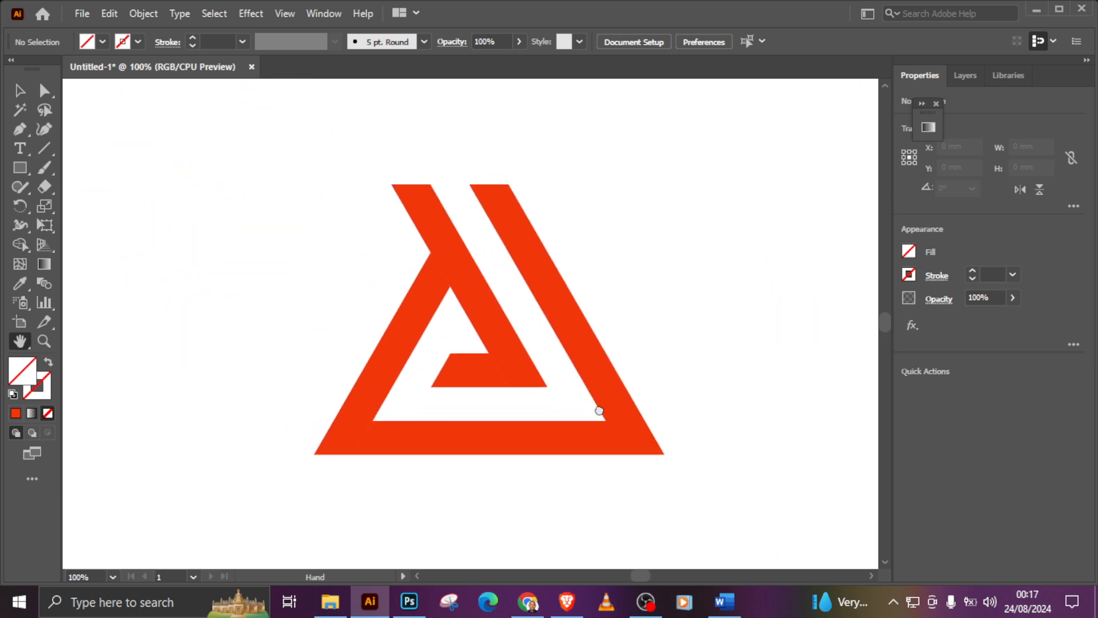
{"action": "left_click_drag", "start_coordinate": [598, 410], "coordinate": [592, 391]}
{"action": "left_click", "coordinate": [19, 91]}
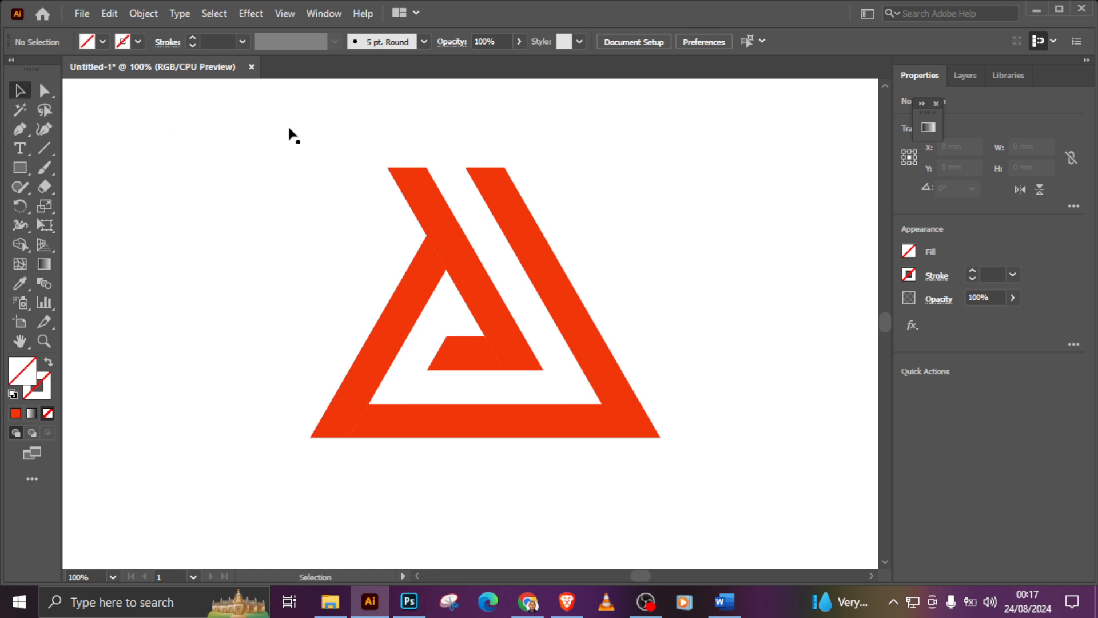
Step: Undo the last line deletion, and apply a linear white-to-black gradient fill to all four logo pieces
{"action": "left_click", "coordinate": [492, 264]}
{"action": "key", "text": "ctrl+z"}
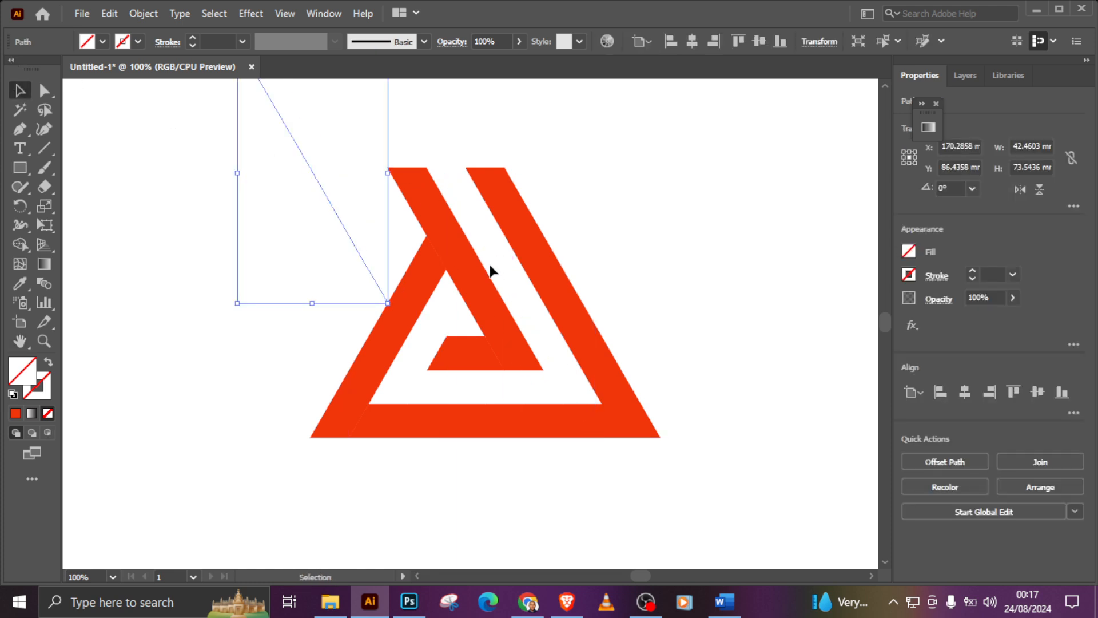
{"action": "left_click", "coordinate": [445, 231]}
{"action": "left_click", "coordinate": [465, 343], "text": "shift"}
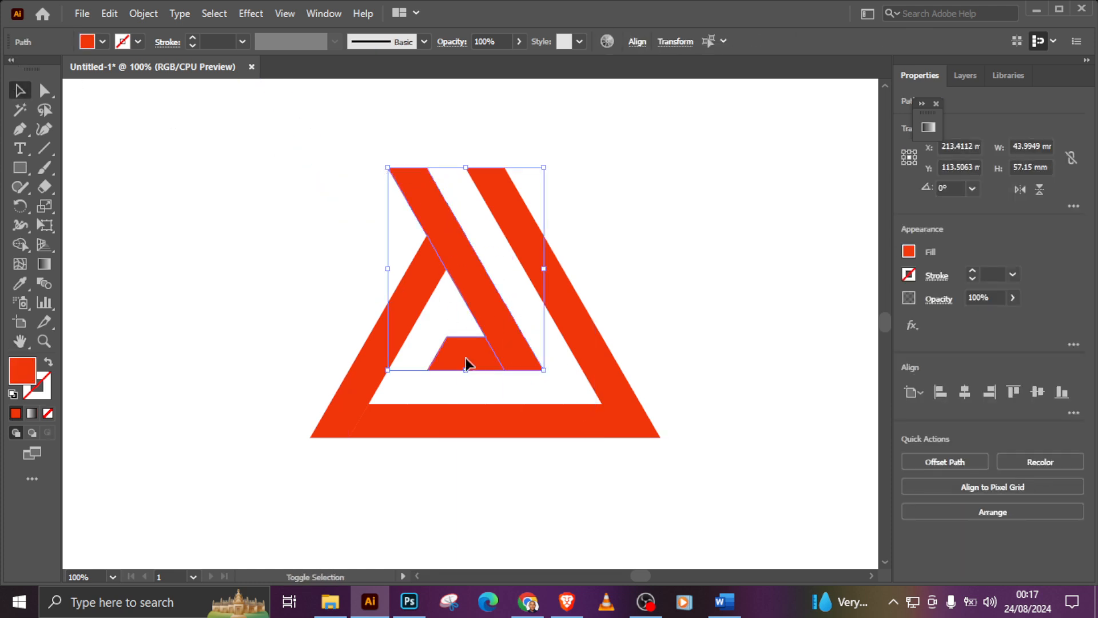
{"action": "left_click", "coordinate": [410, 297], "text": "shift"}
{"action": "left_click", "coordinate": [435, 422], "text": "shift"}
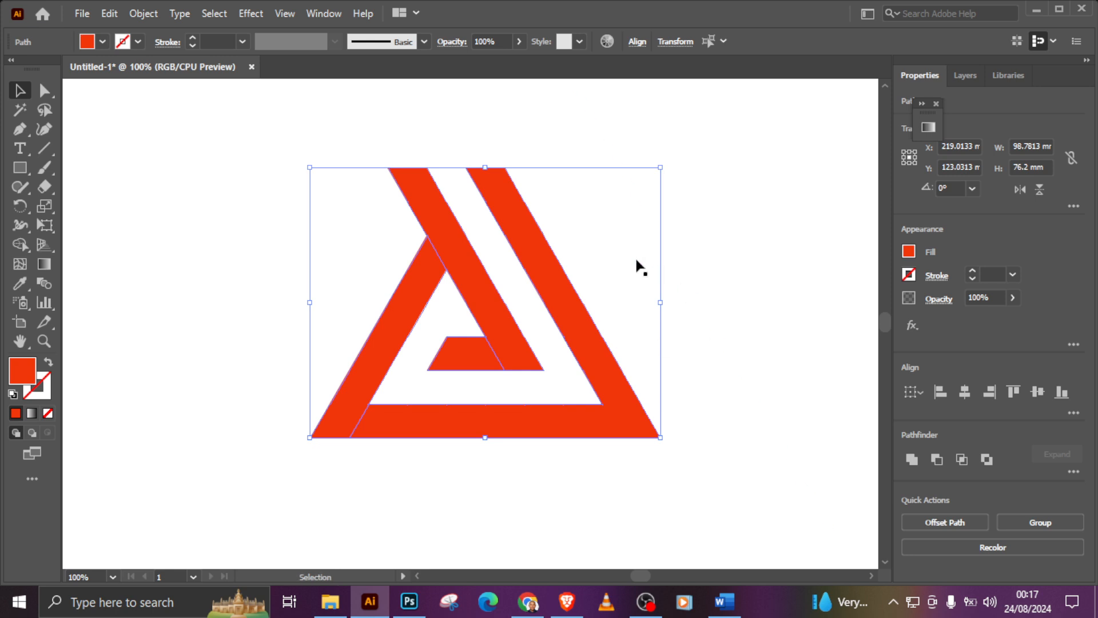
{"action": "left_click", "coordinate": [321, 13]}
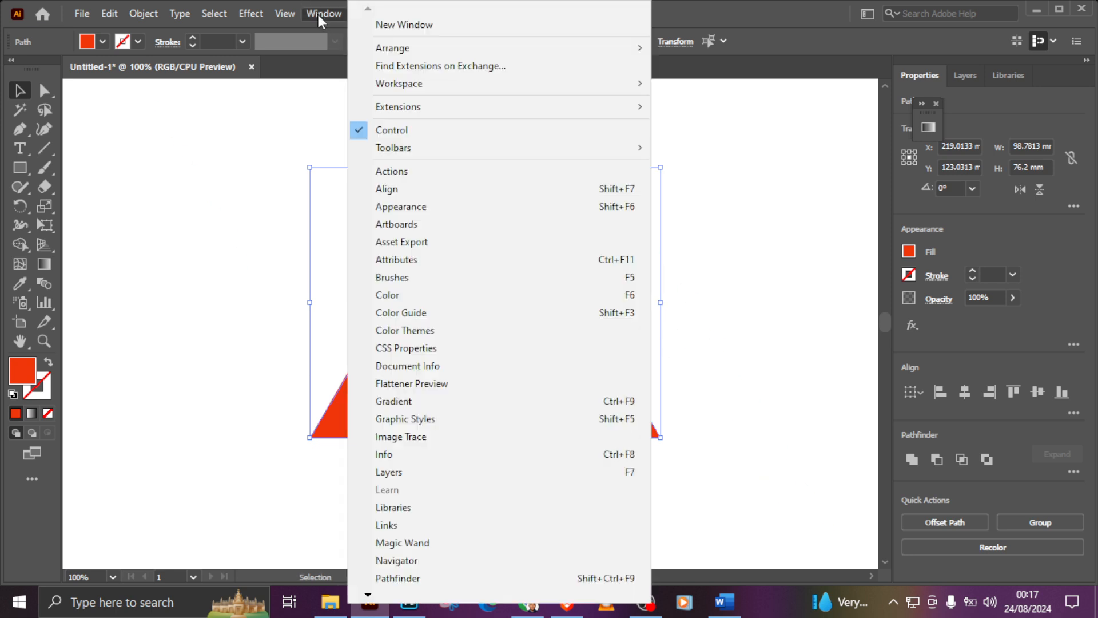
{"action": "left_click", "coordinate": [447, 400]}
{"action": "left_click", "coordinate": [819, 242]}
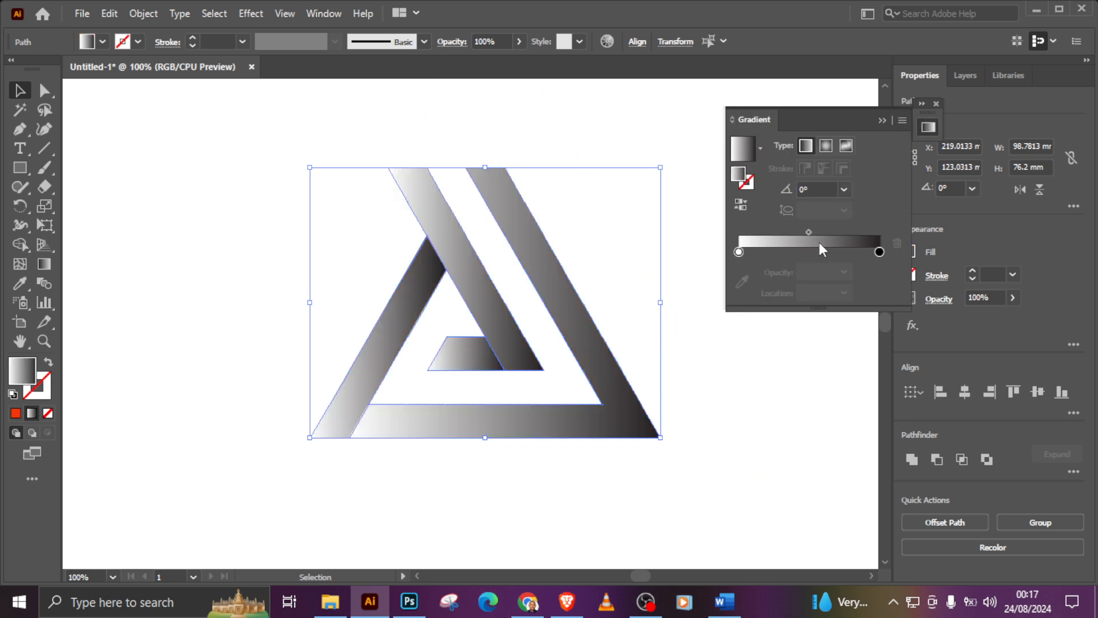
Step: Set the gradient's starting color stop at 0% to the red swatch
{"action": "left_click", "coordinate": [743, 252]}
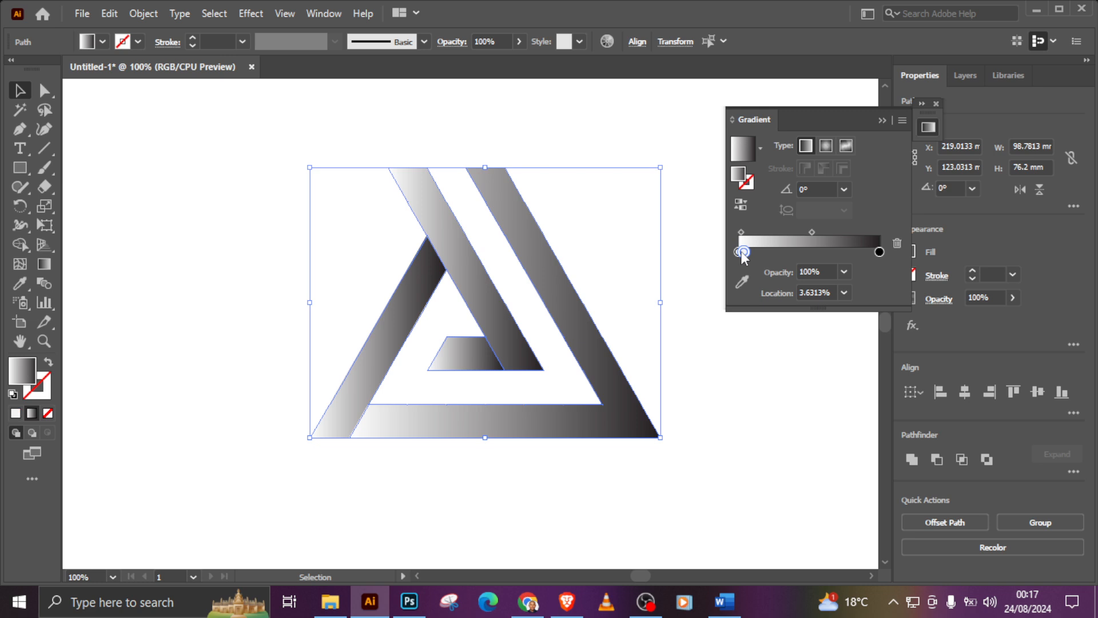
{"action": "left_click_drag", "start_coordinate": [744, 252], "coordinate": [911, 273]}
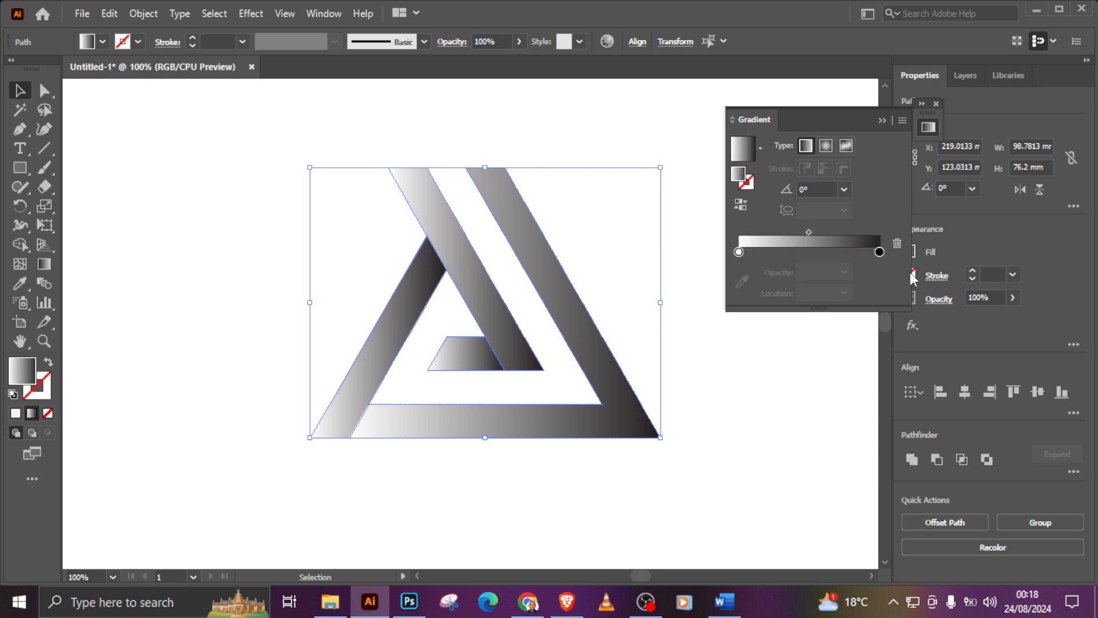
{"action": "left_click", "coordinate": [739, 252]}
{"action": "left_click", "coordinate": [742, 281]}
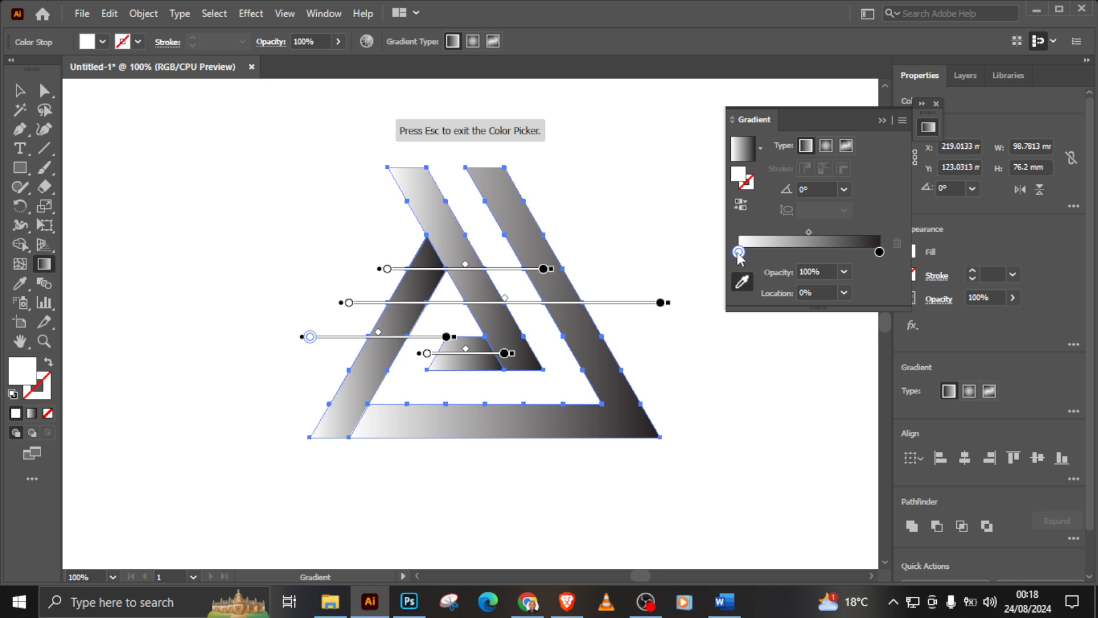
{"action": "double_click", "coordinate": [736, 252]}
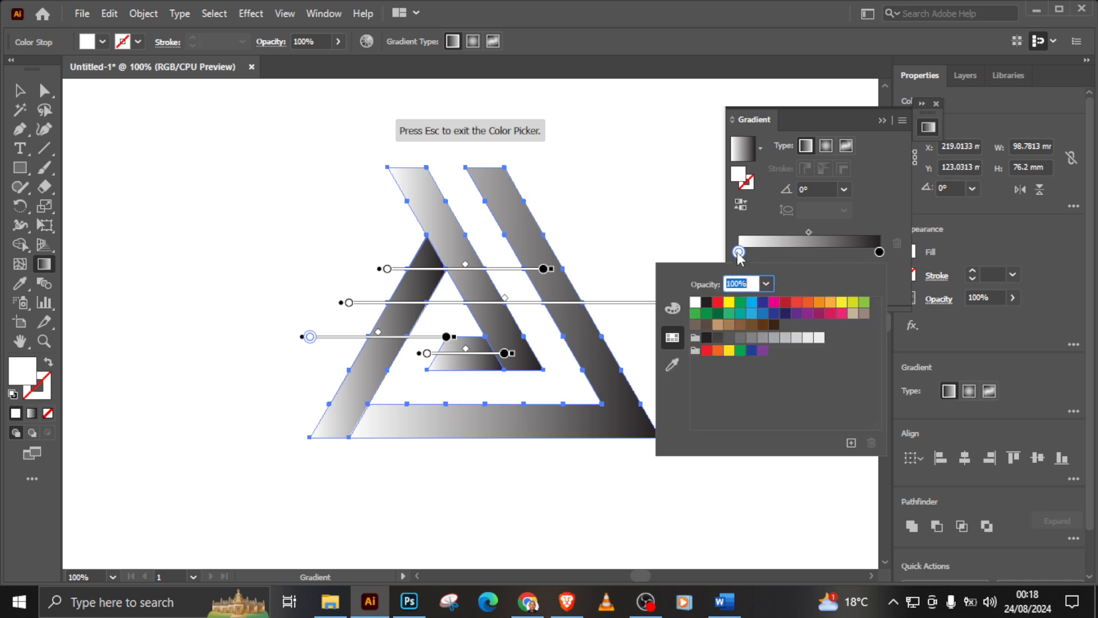
{"action": "left_click", "coordinate": [718, 303]}
Step: Set the gradient's end color stop at 100% to a dark pink swatch, and deselect the logo
{"action": "left_click", "coordinate": [881, 252]}
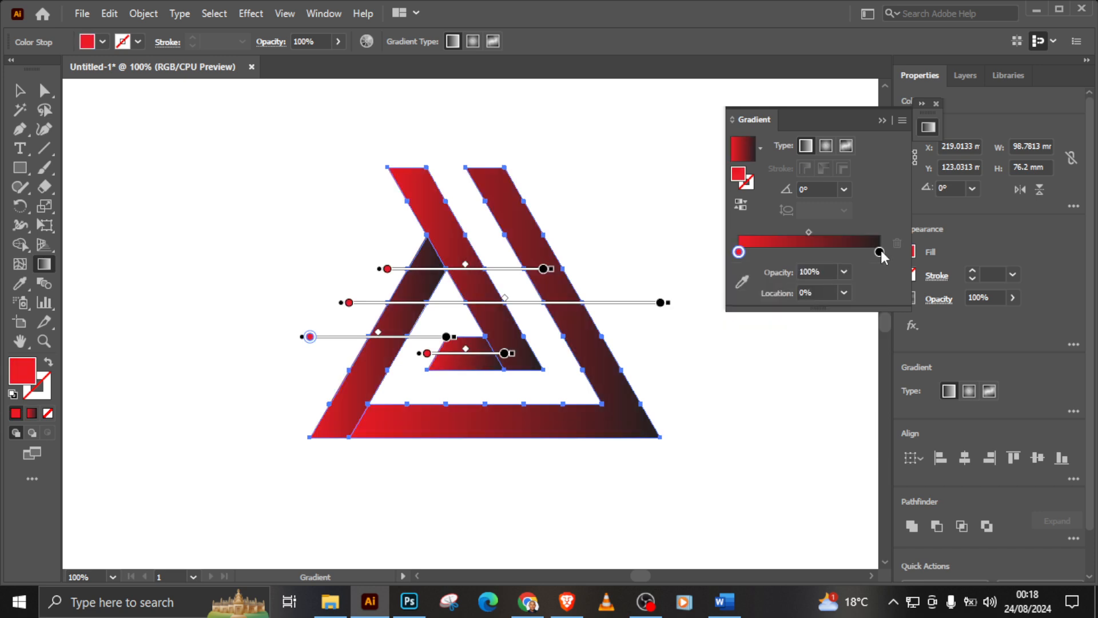
{"action": "double_click", "coordinate": [881, 252]}
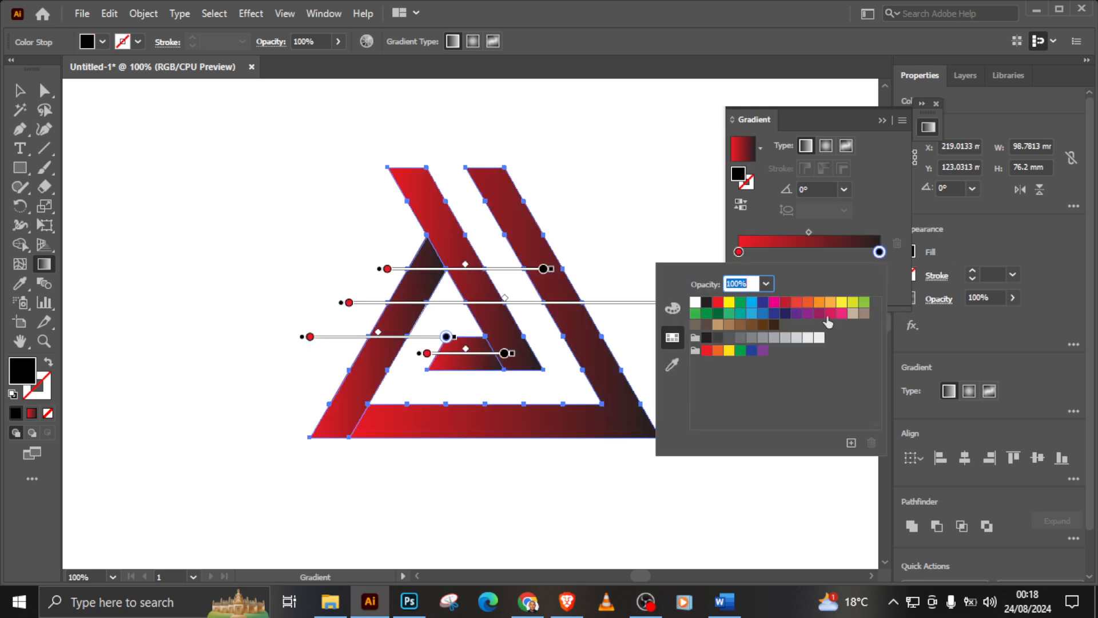
{"action": "left_click", "coordinate": [831, 314]}
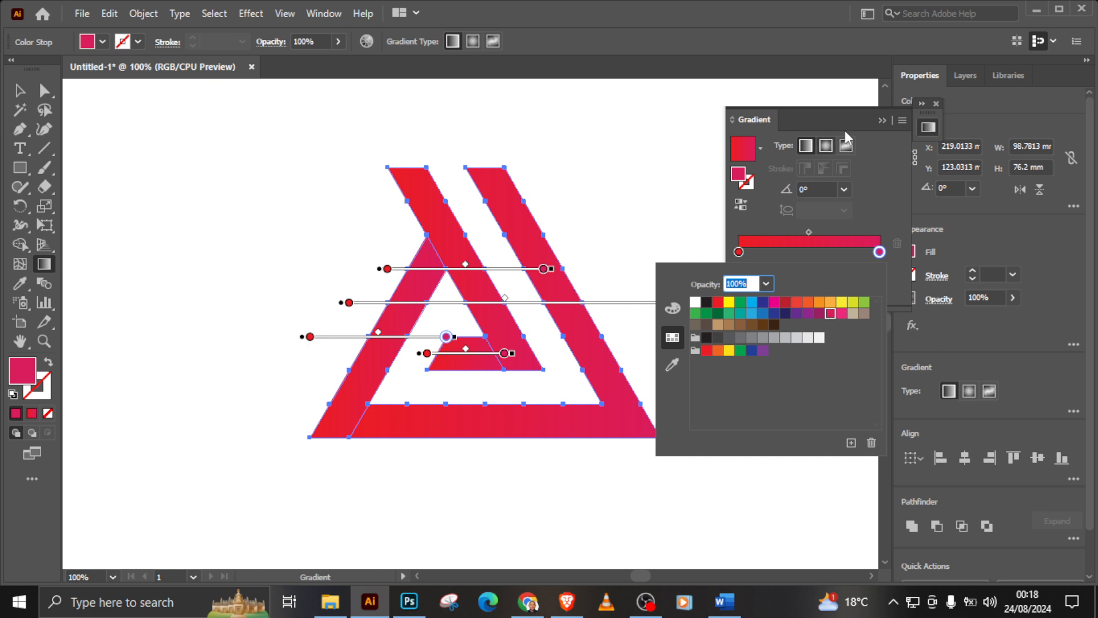
{"action": "left_click", "coordinate": [883, 118]}
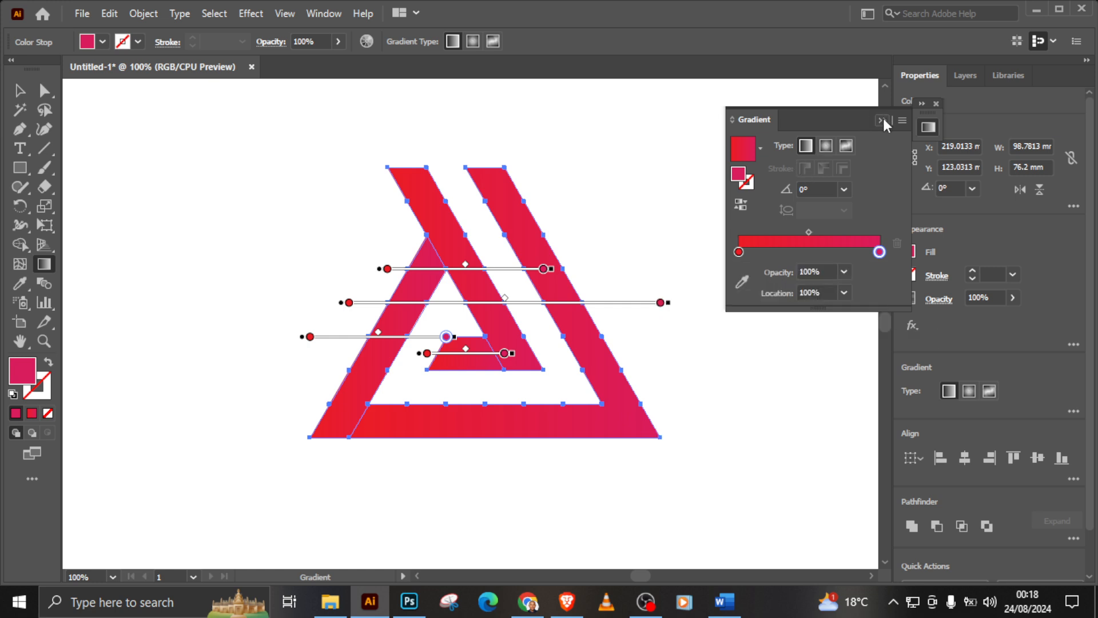
{"action": "left_click", "coordinate": [20, 91]}
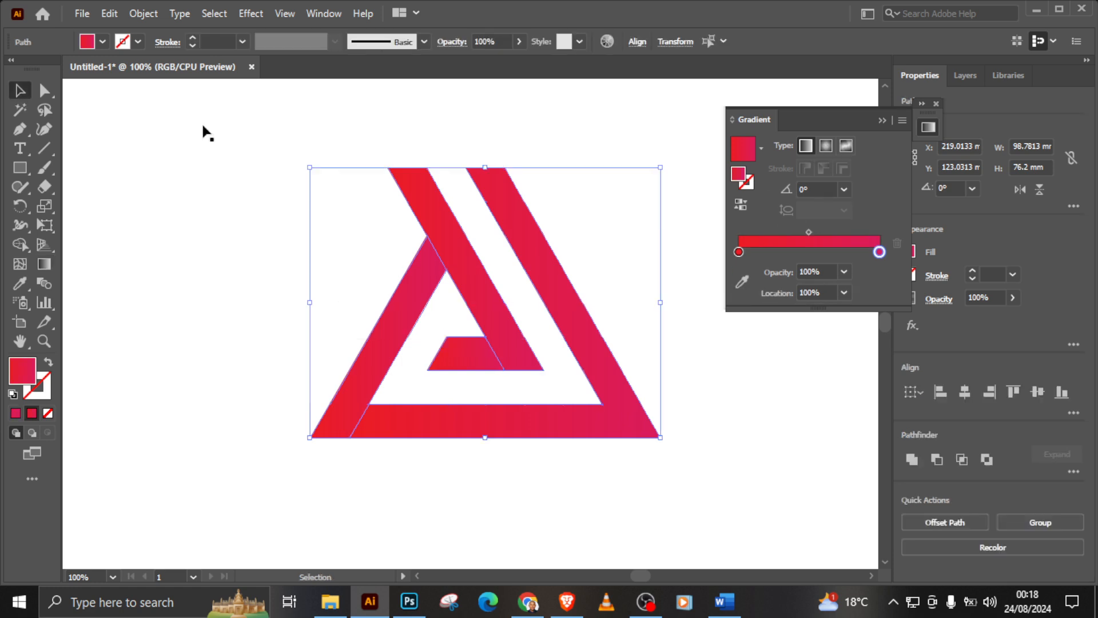
{"action": "left_click", "coordinate": [879, 121]}
{"action": "left_click", "coordinate": [757, 161]}
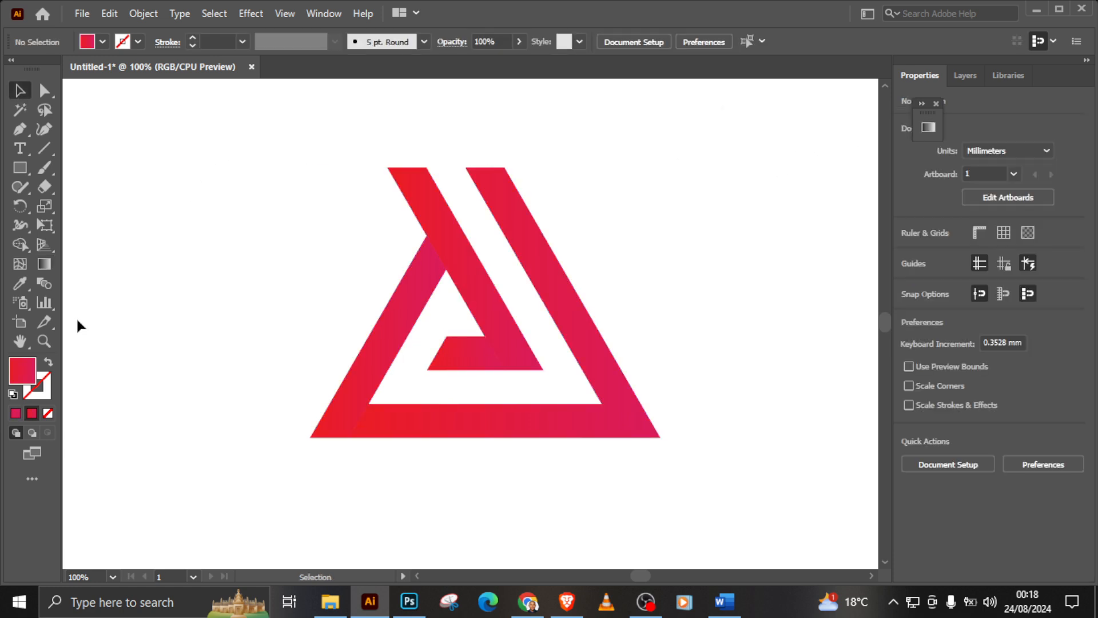
{"action": "left_click", "coordinate": [45, 340]}
{"action": "left_click", "coordinate": [478, 318]}
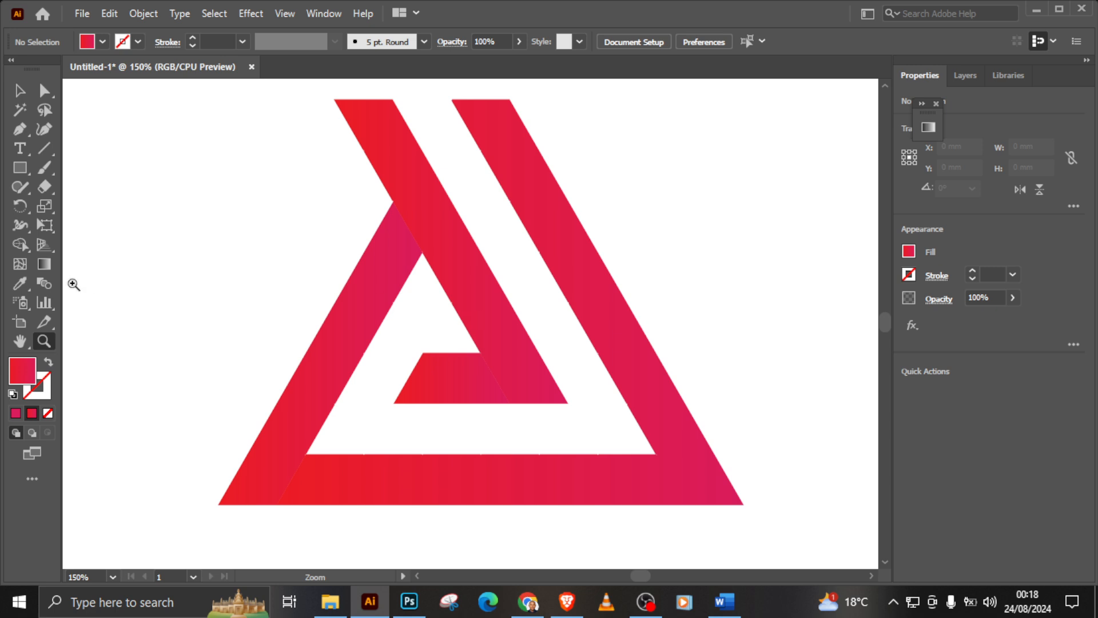
{"action": "left_click", "coordinate": [19, 91]}
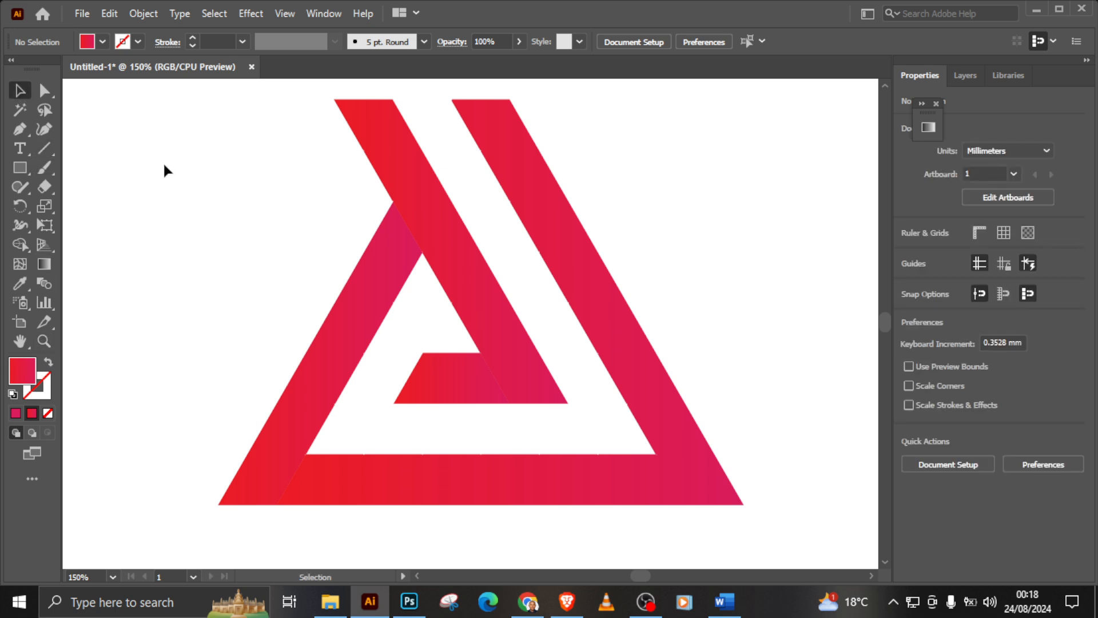